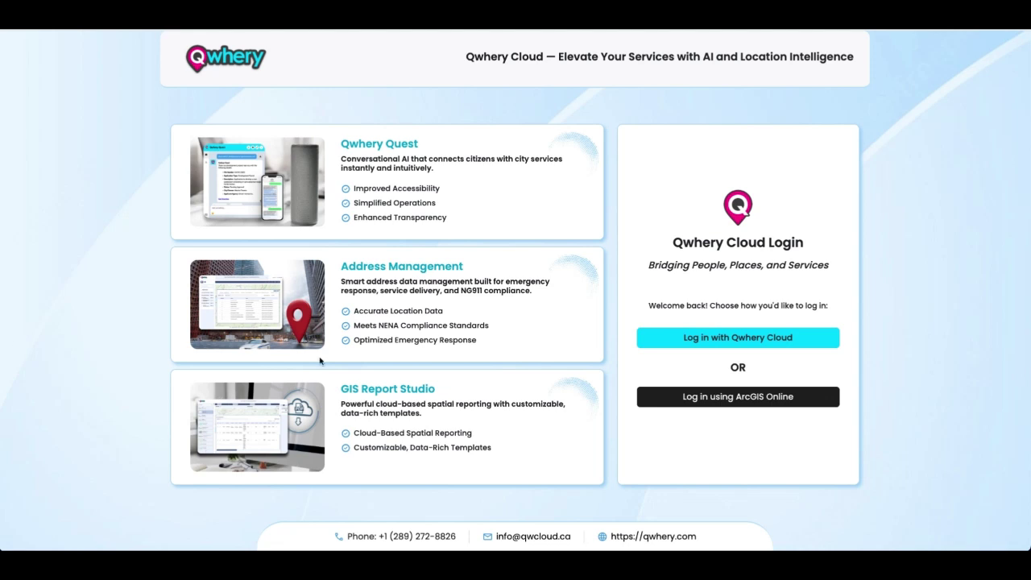
# Step: Sign in to Qwhery Cloud with the ArcGIS Online username and password, then open NG911 Address Management
pyautogui.click(762, 395)
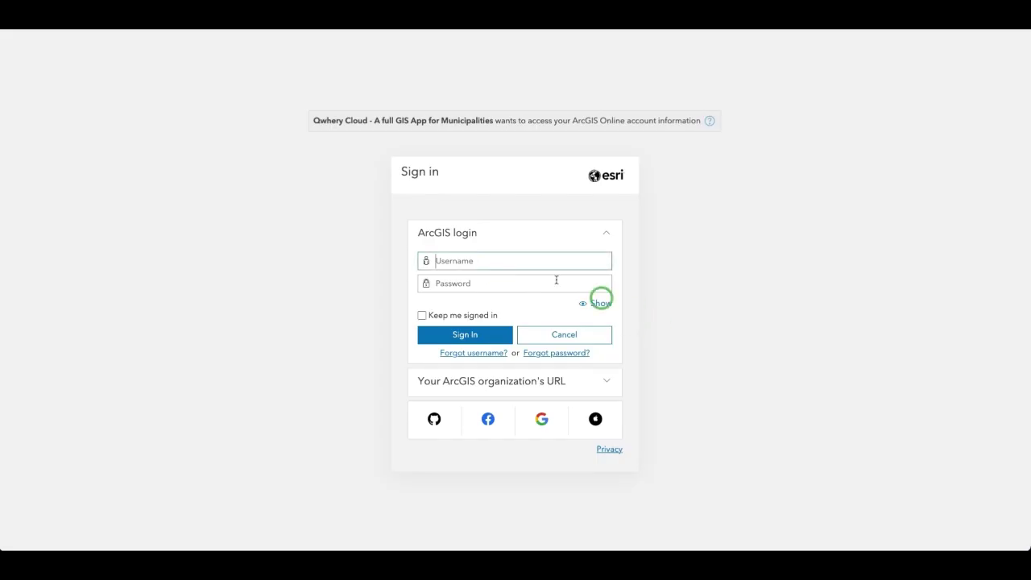
pyautogui.click(496, 255)
pyautogui.write('haseeb_safuture')
pyautogui.press('Tab')
pyautogui.write('************')
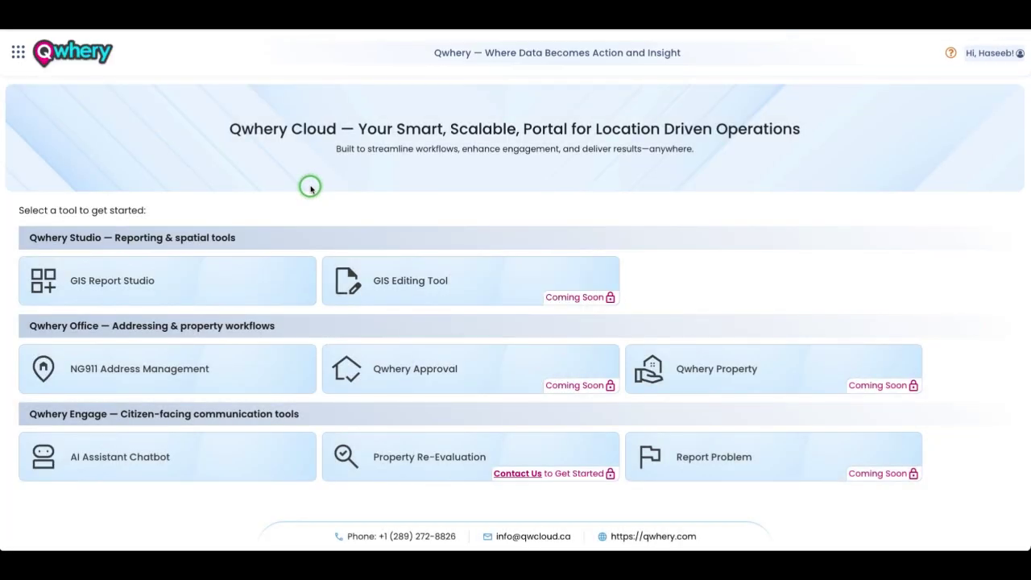
pyautogui.click(237, 361)
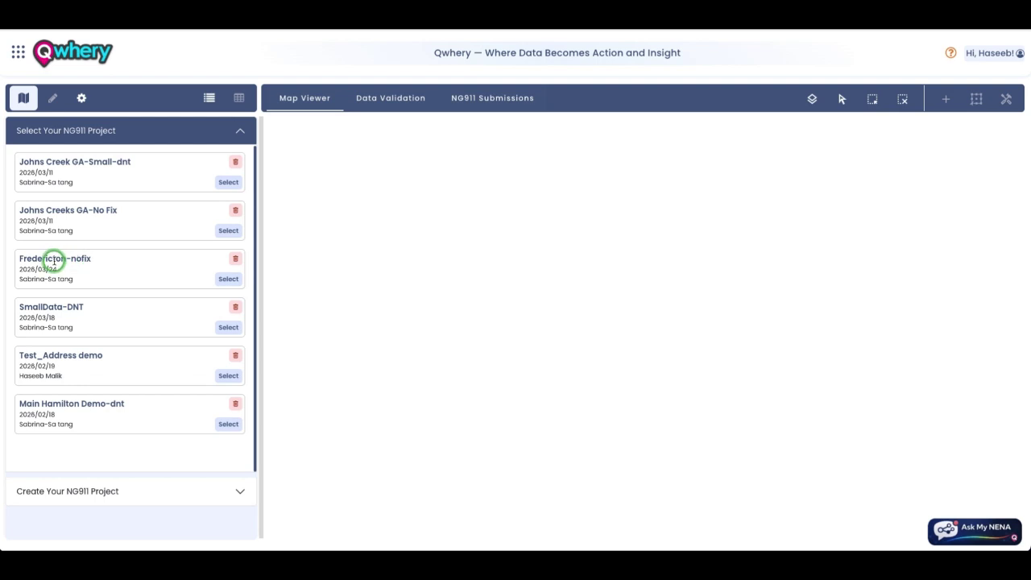
# Step: Load the Fredericton-nofix project and browse the new-project and data-source sections
pyautogui.click(223, 278)
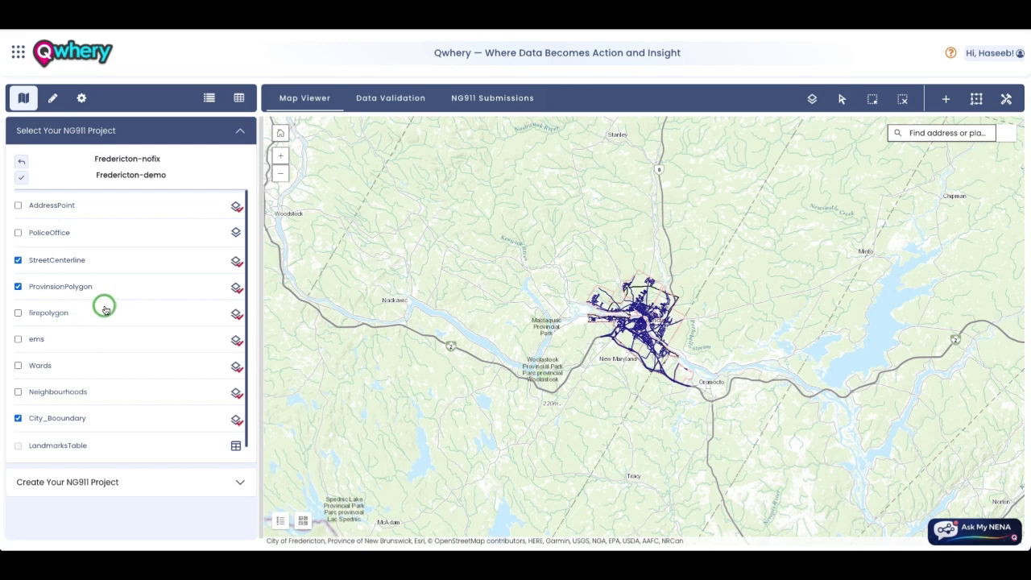
pyautogui.scroll(-1, 103, 305)
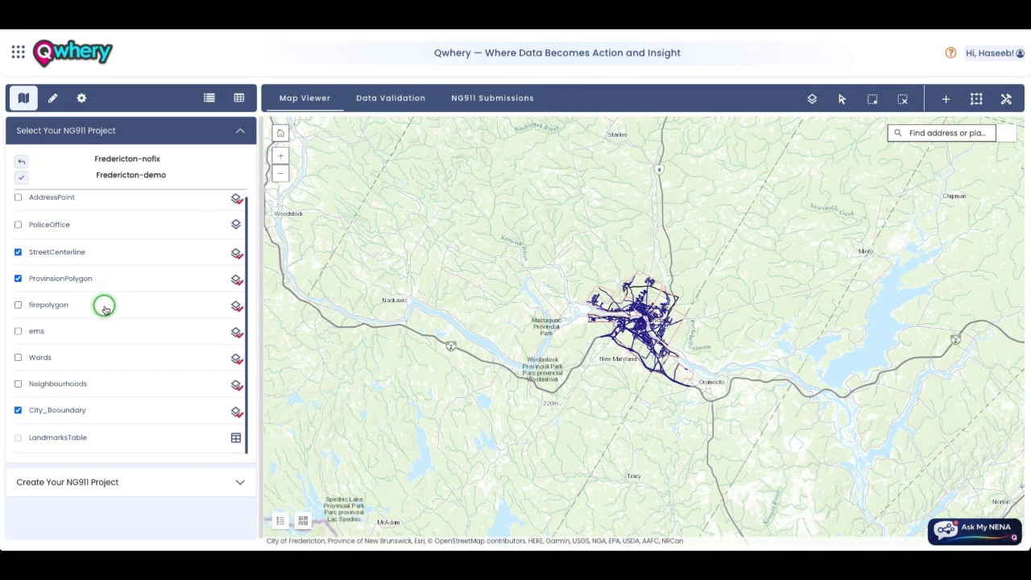
pyautogui.click(80, 480)
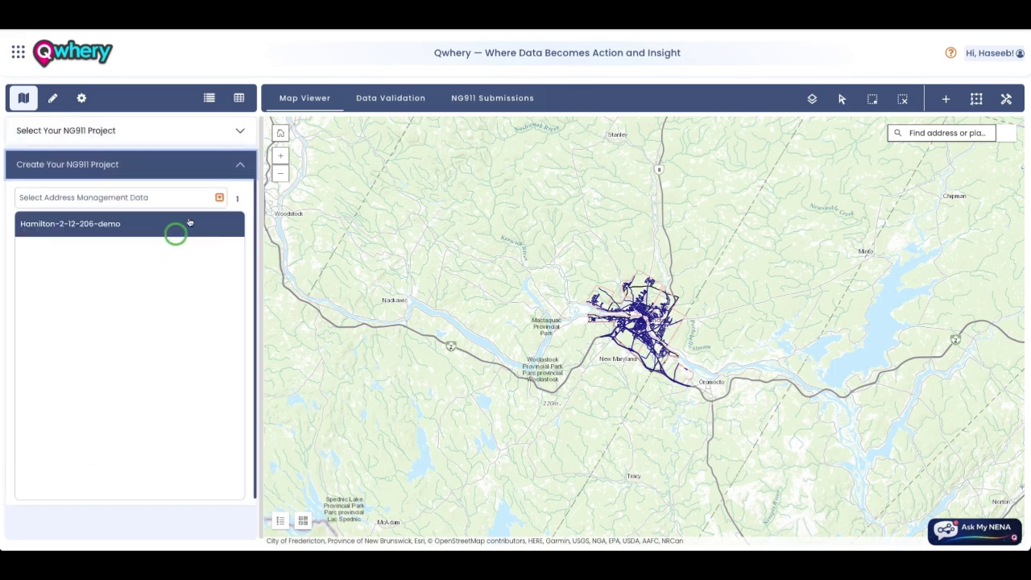
pyautogui.click(219, 197)
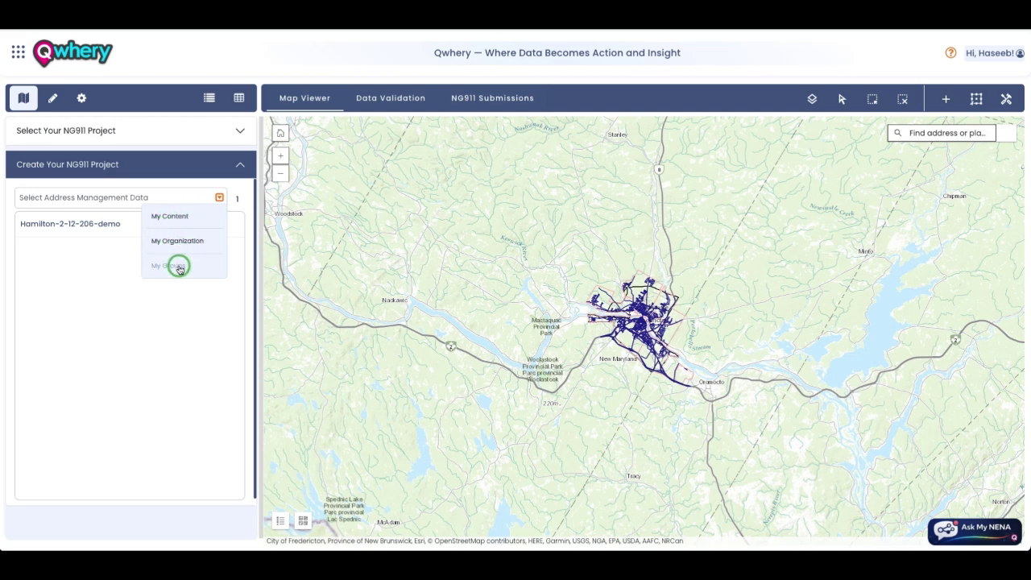
pyautogui.click(217, 135)
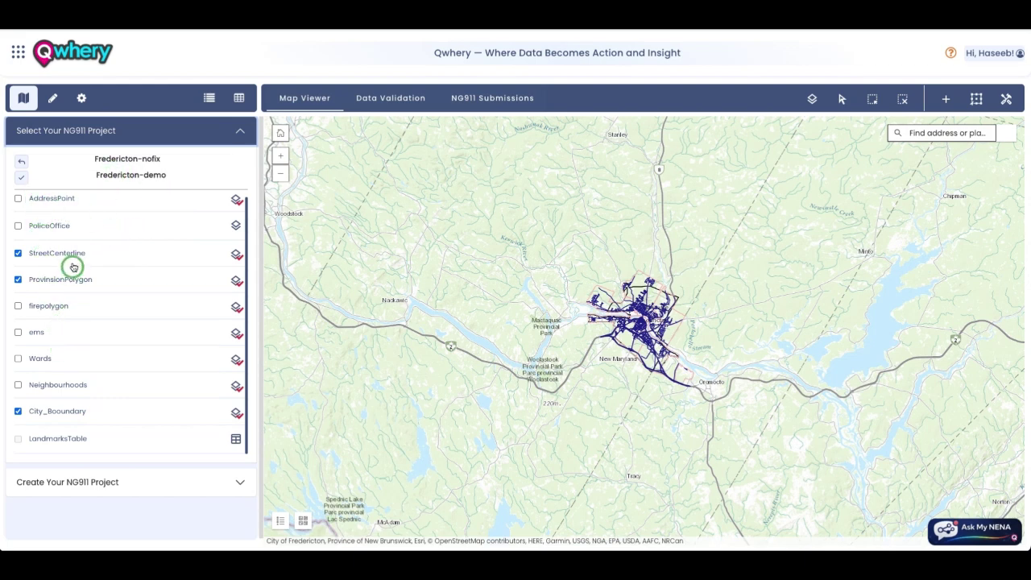
# Step: Show the AddressPoint layer, zoom in on Fredericton, hide the layer, and open the layer mapper
pyautogui.scroll(1, 73, 281)
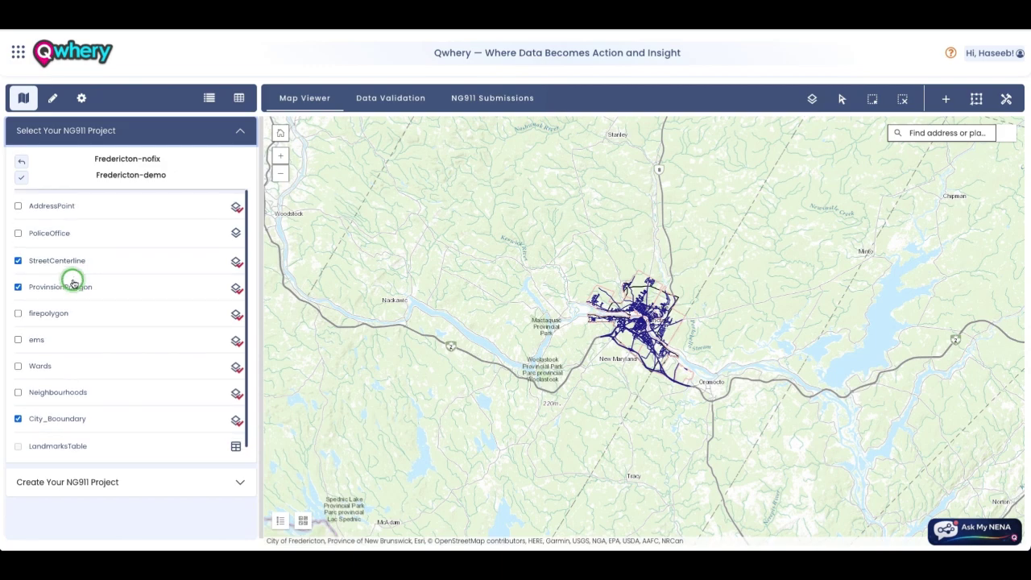
pyautogui.click(20, 205)
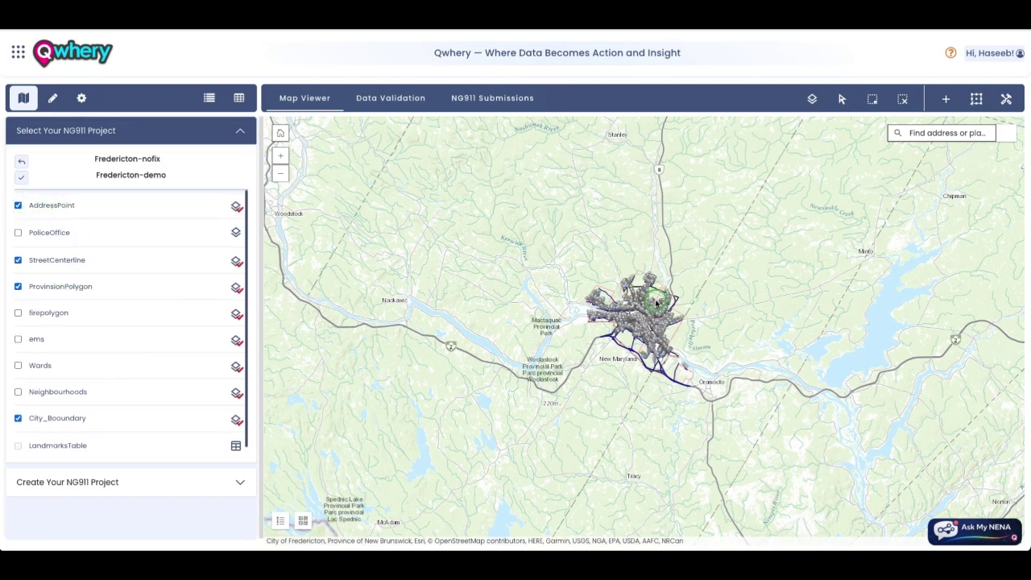
pyautogui.doubleClick(654, 300)
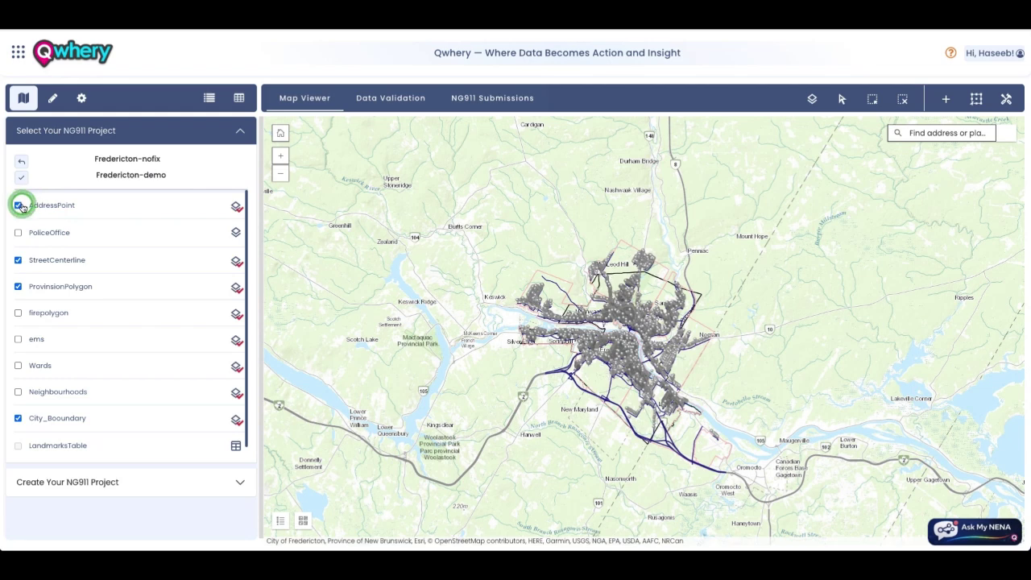
pyautogui.click(18, 205)
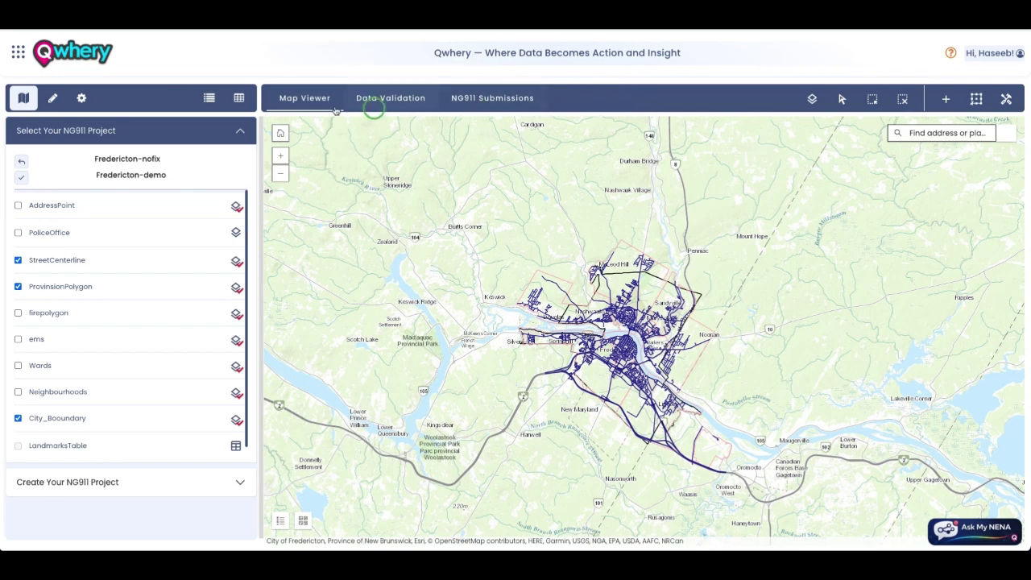
pyautogui.click(237, 99)
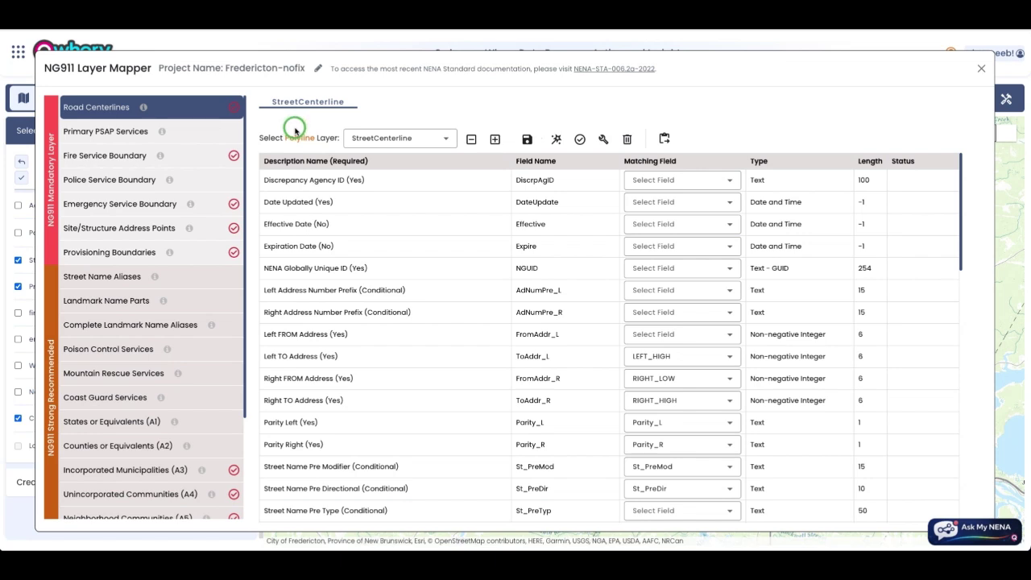
# Step: Scroll through the mapped NG911 layers and switch to Site/Structure Address Points
pyautogui.scroll(-1, 214, 181)
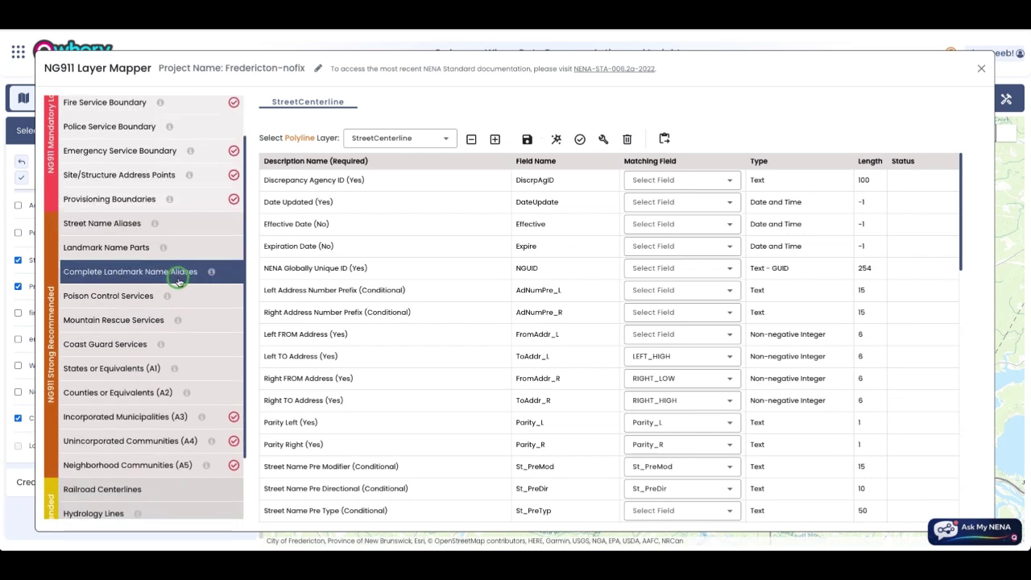
pyautogui.scroll(-1, 175, 285)
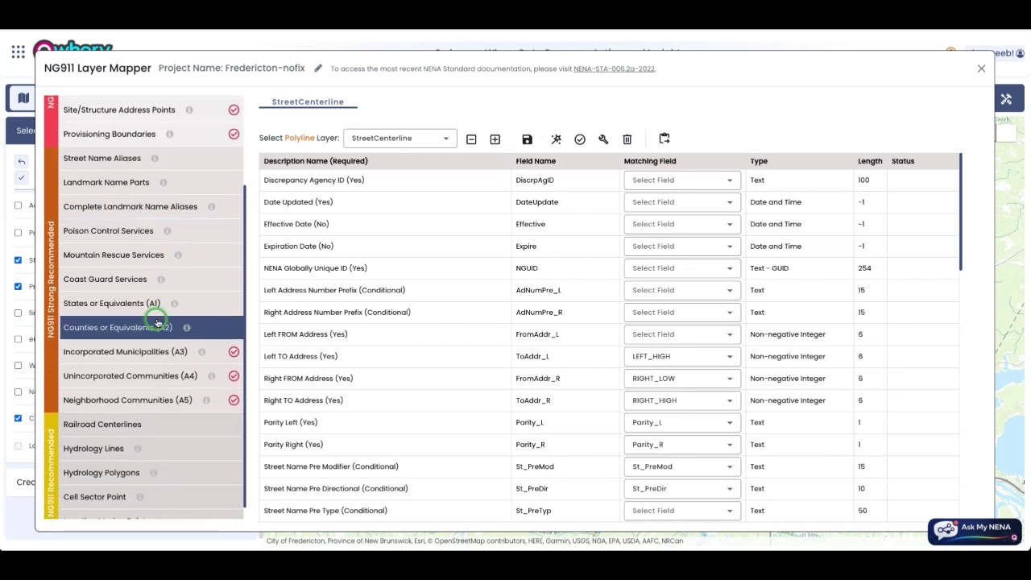
pyautogui.scroll(-1, 149, 347)
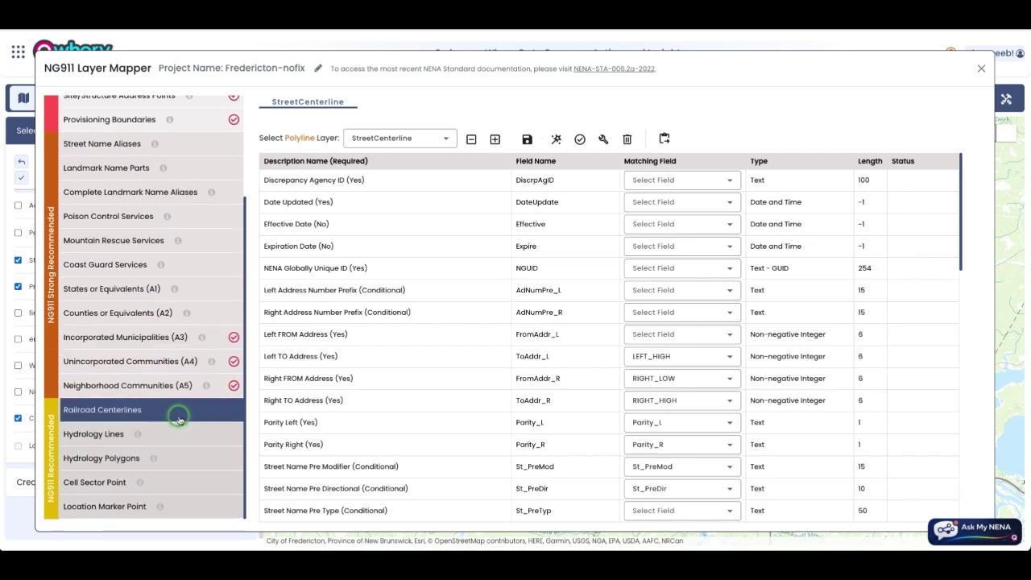
pyautogui.scroll(4, 184, 410)
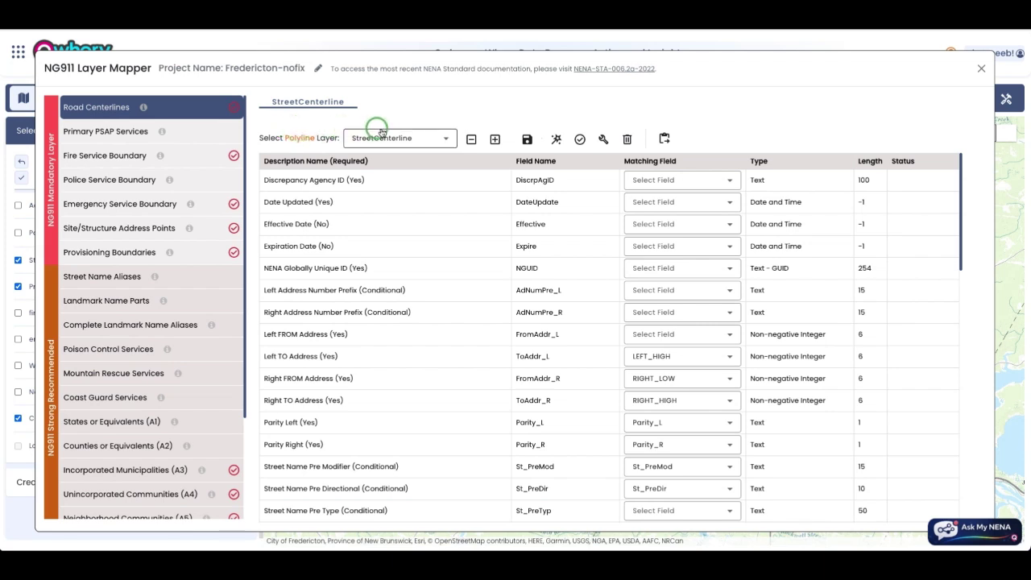
pyautogui.click(131, 228)
# Step: Keep AddressPoint as the point layer, validate its fields, and review the Missing/Valid statuses
pyautogui.click(410, 135)
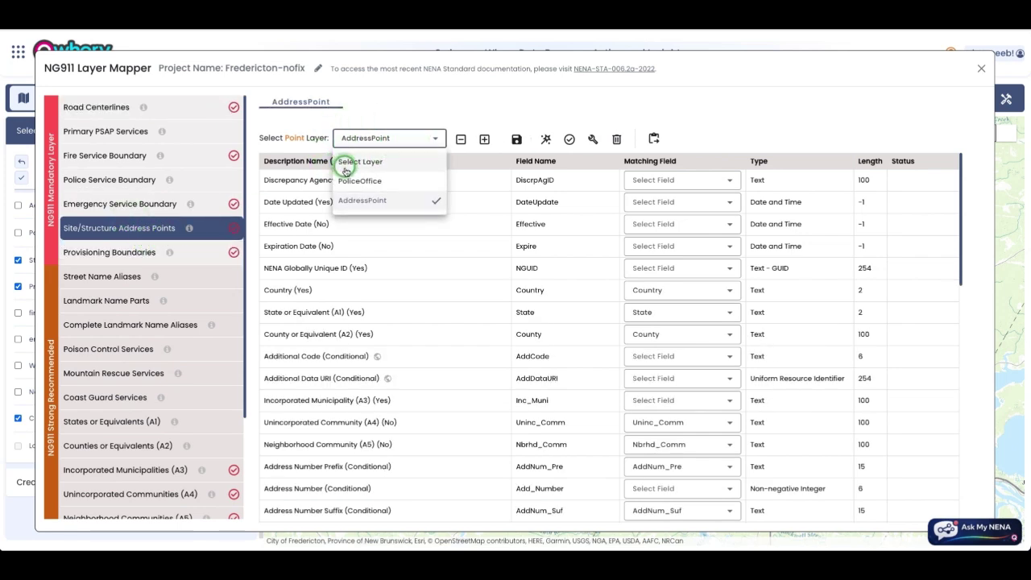
pyautogui.click(364, 203)
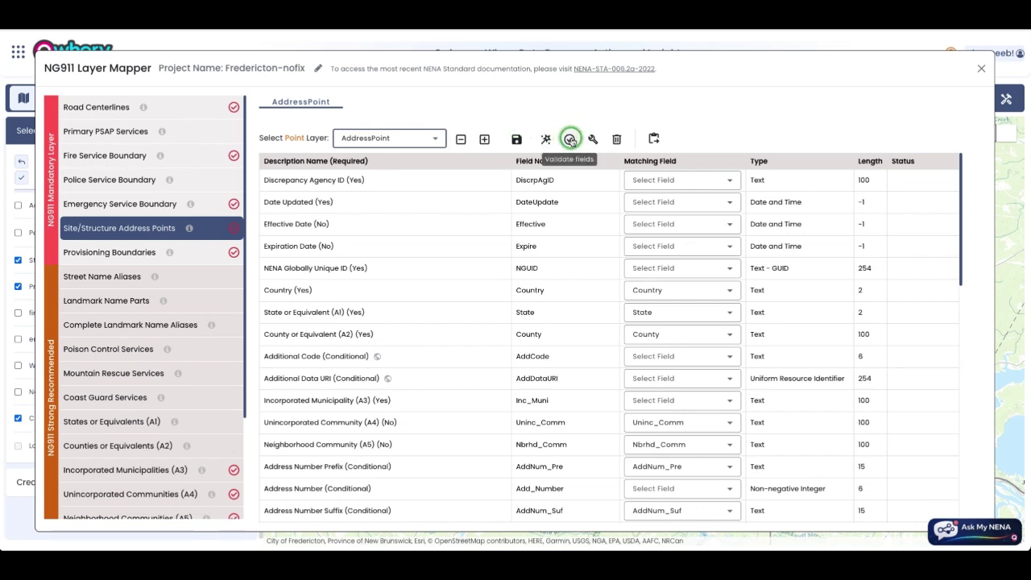
pyautogui.click(570, 140)
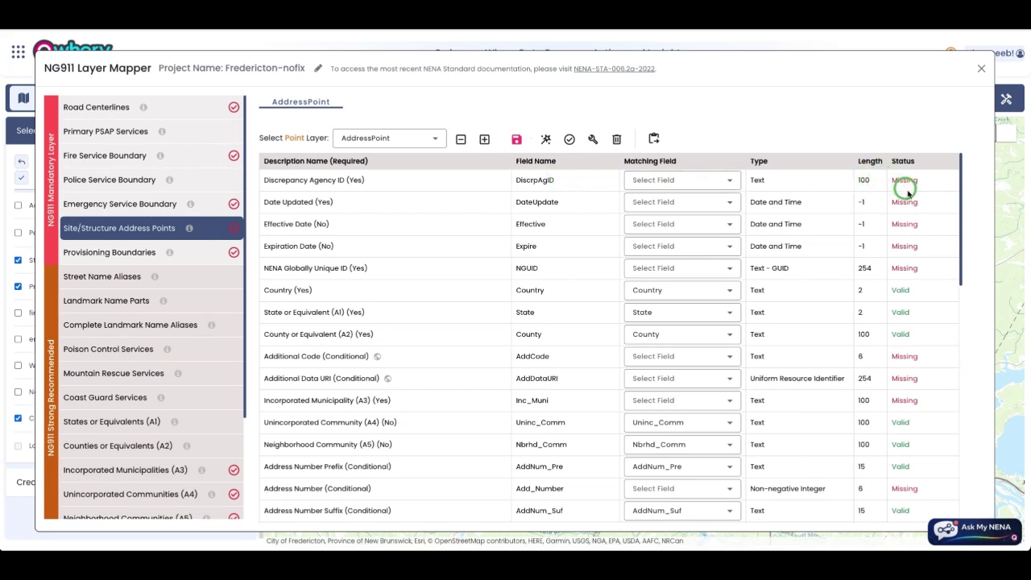
pyautogui.scroll(-3, 909, 199)
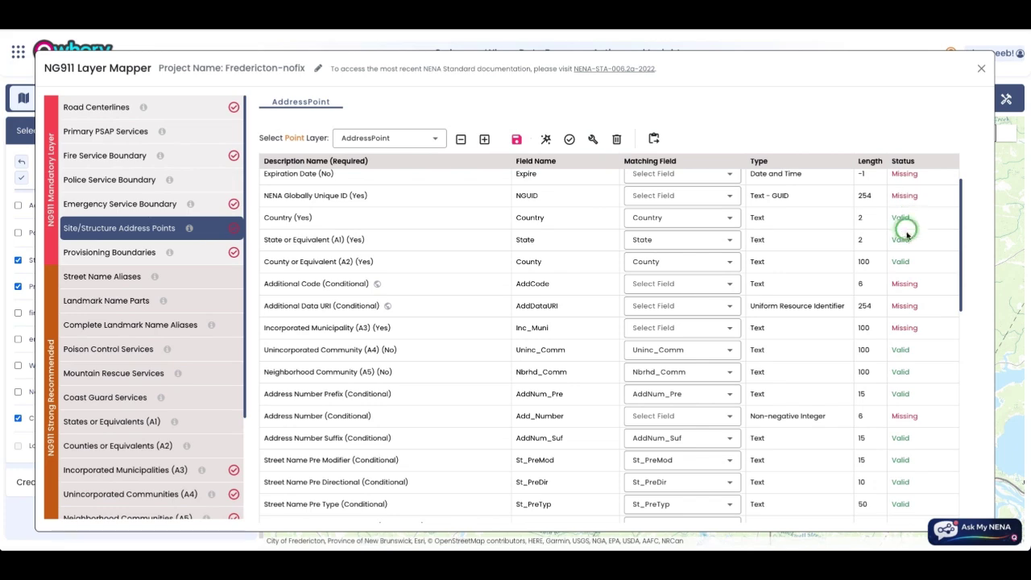
pyautogui.scroll(-1, 906, 236)
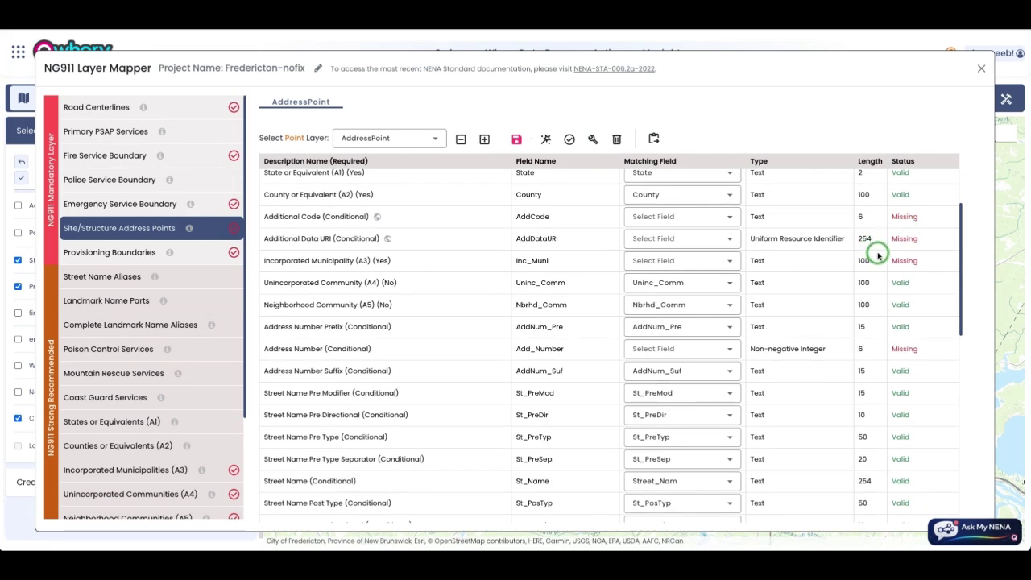
pyautogui.scroll(3, 876, 254)
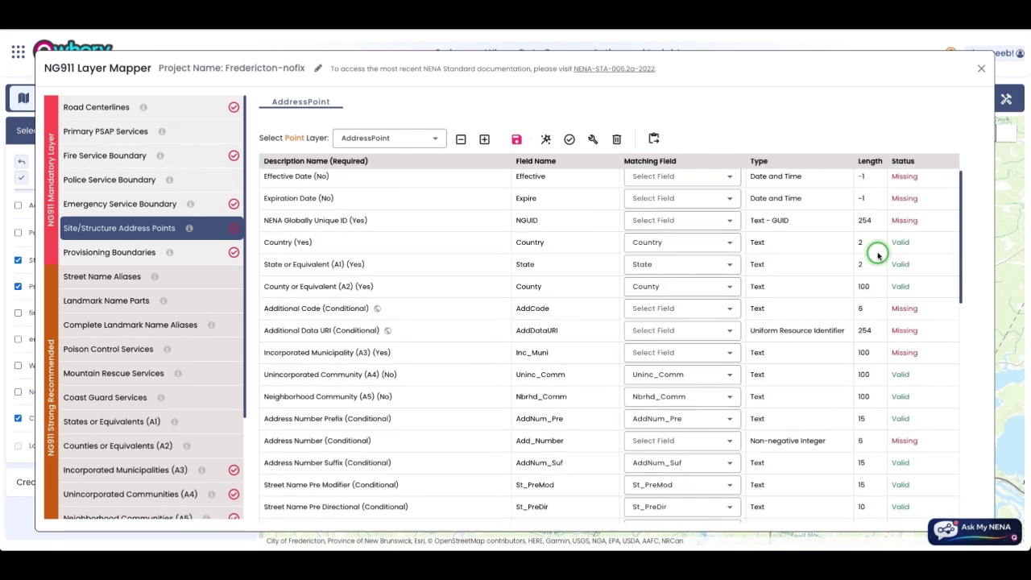
pyautogui.scroll(1, 511, 205)
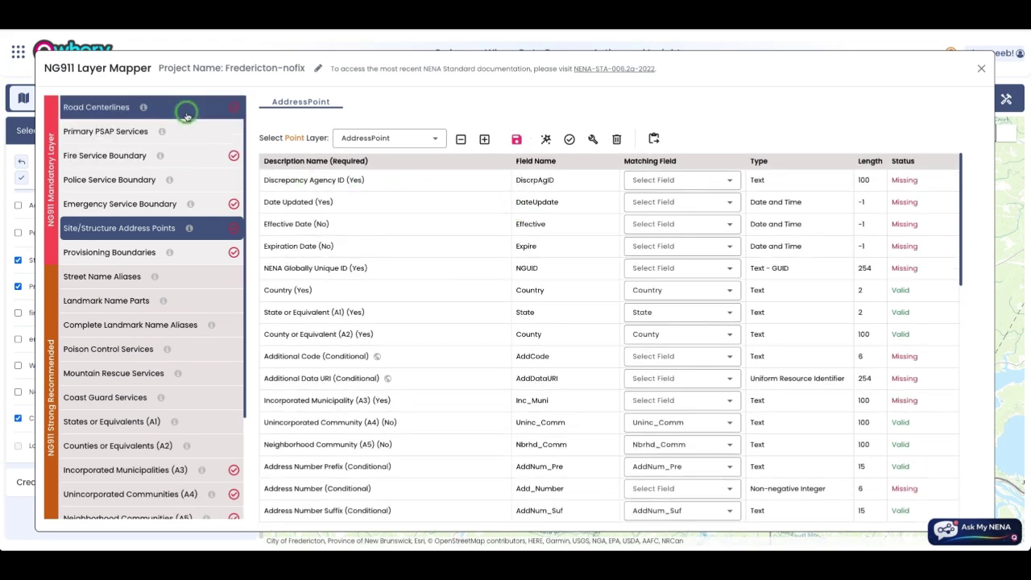
# Step: Validate Road Centerlines with StreetCenterline, then revalidate the Site/Structure Address Points mapping
pyautogui.click(186, 115)
pyautogui.click(411, 140)
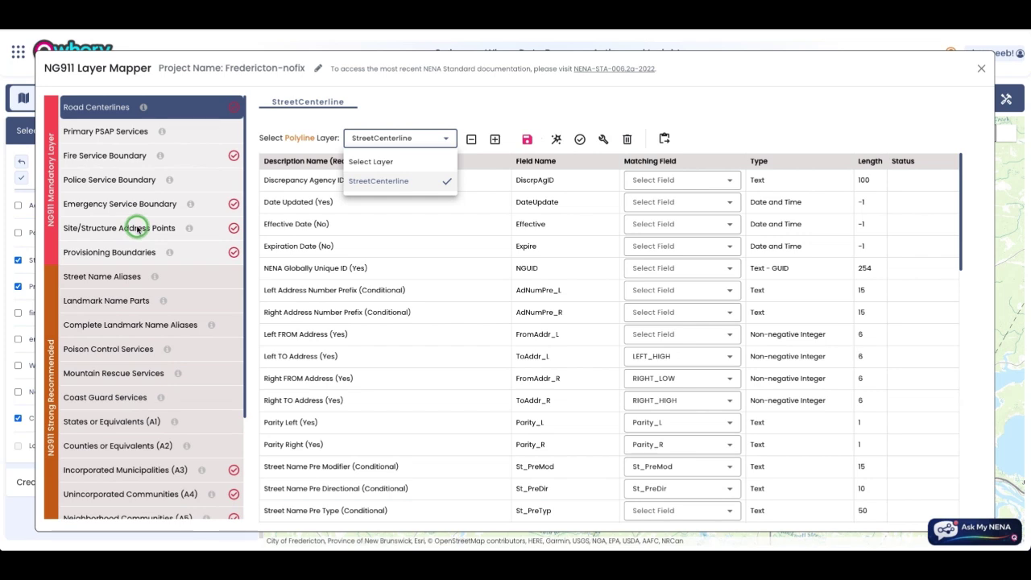
pyautogui.click(323, 208)
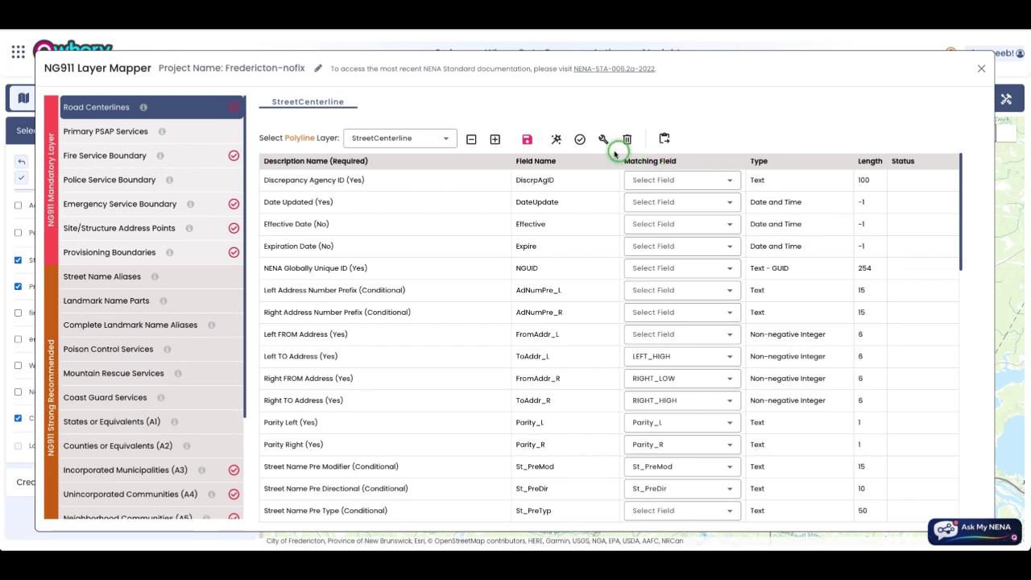
pyautogui.click(579, 140)
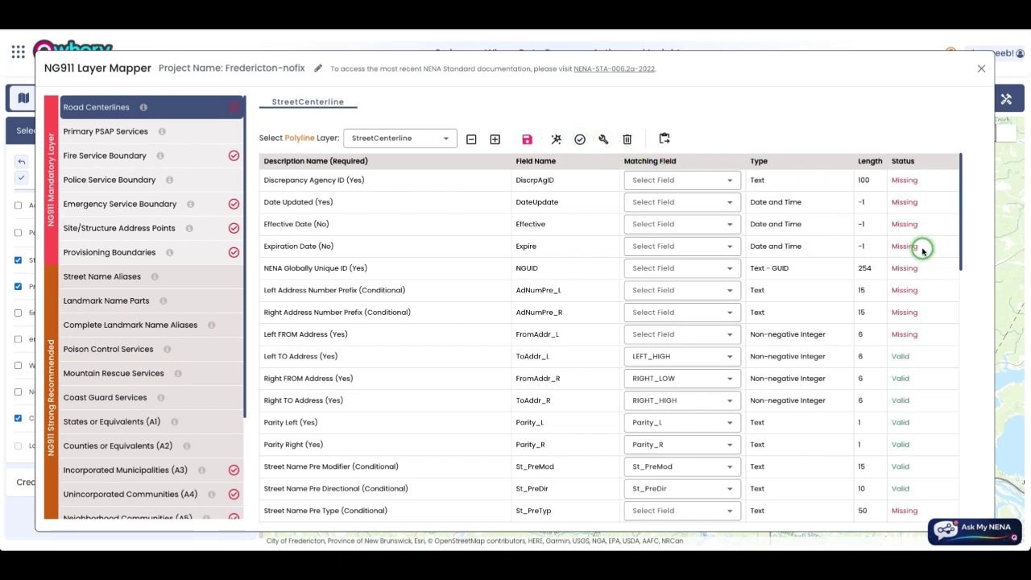
pyautogui.click(119, 227)
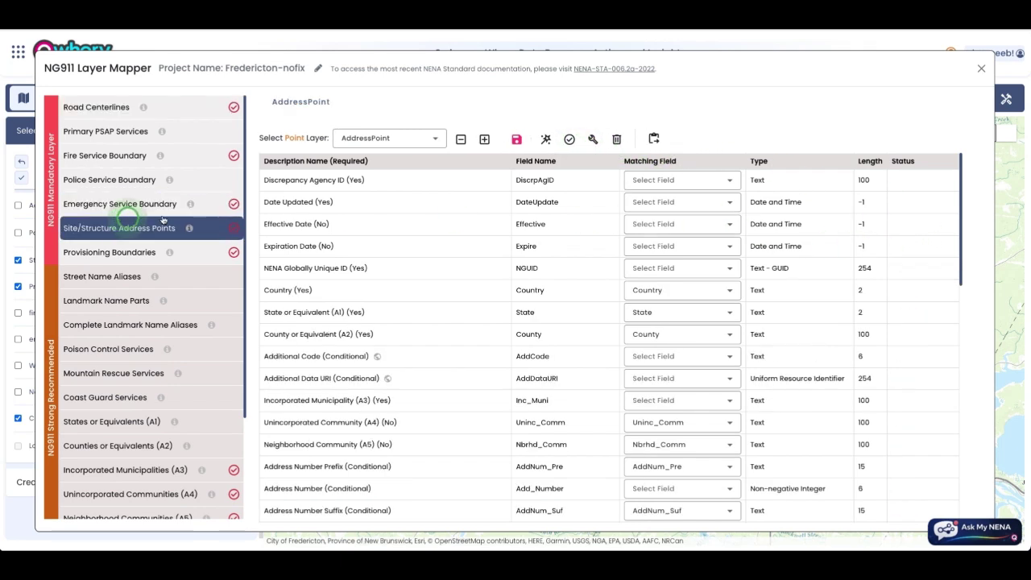
pyautogui.click(569, 139)
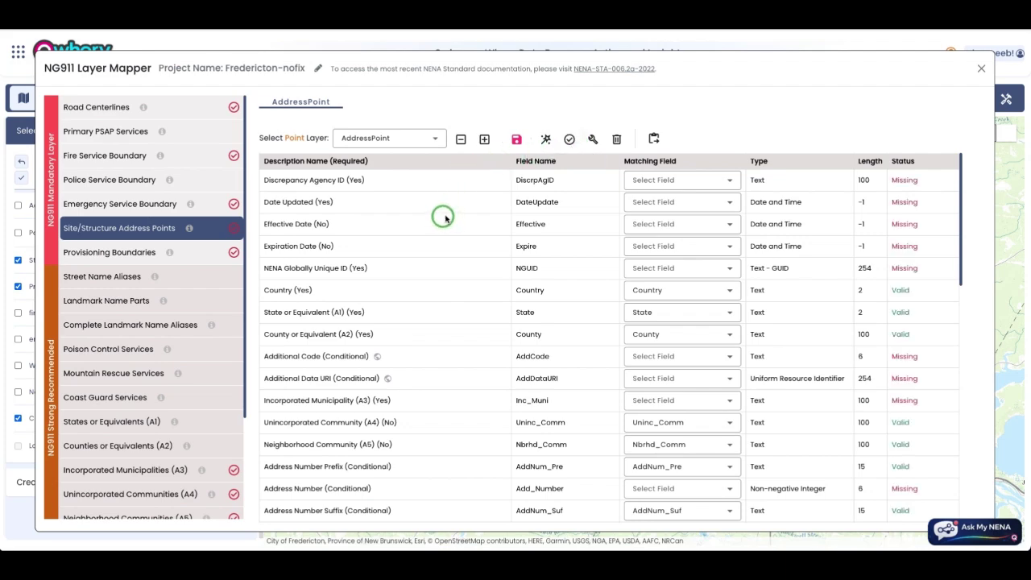
# Step: Auto-match the AddressPoint fields, review the table, and bring up the Match Fields confirmation again
pyautogui.click(547, 141)
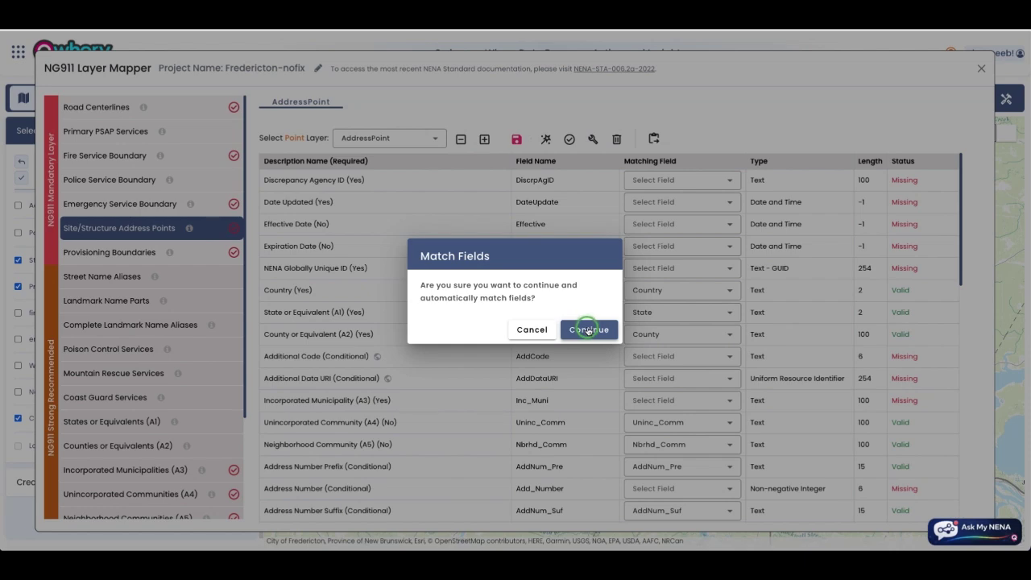
pyautogui.click(590, 331)
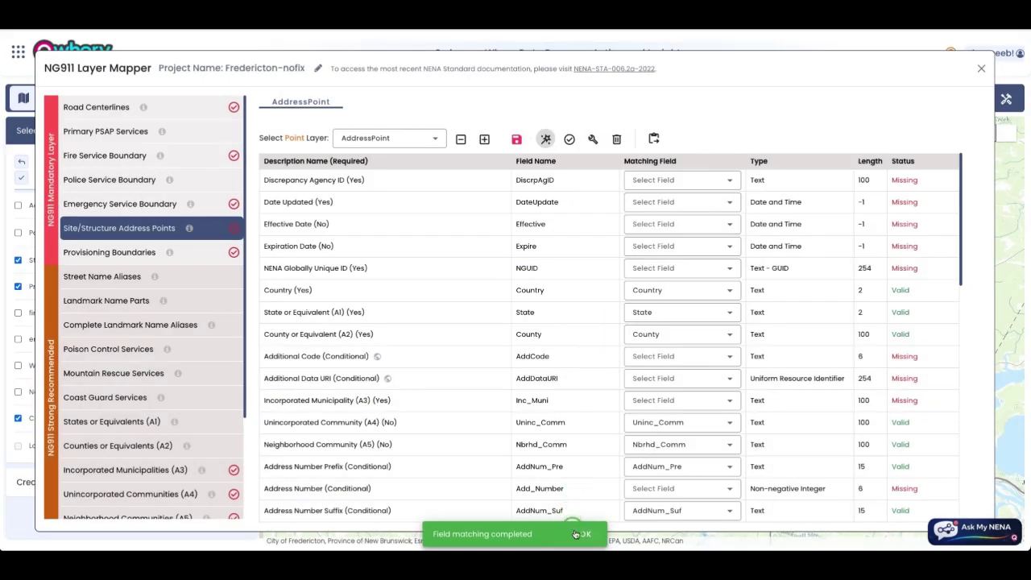
pyautogui.click(586, 534)
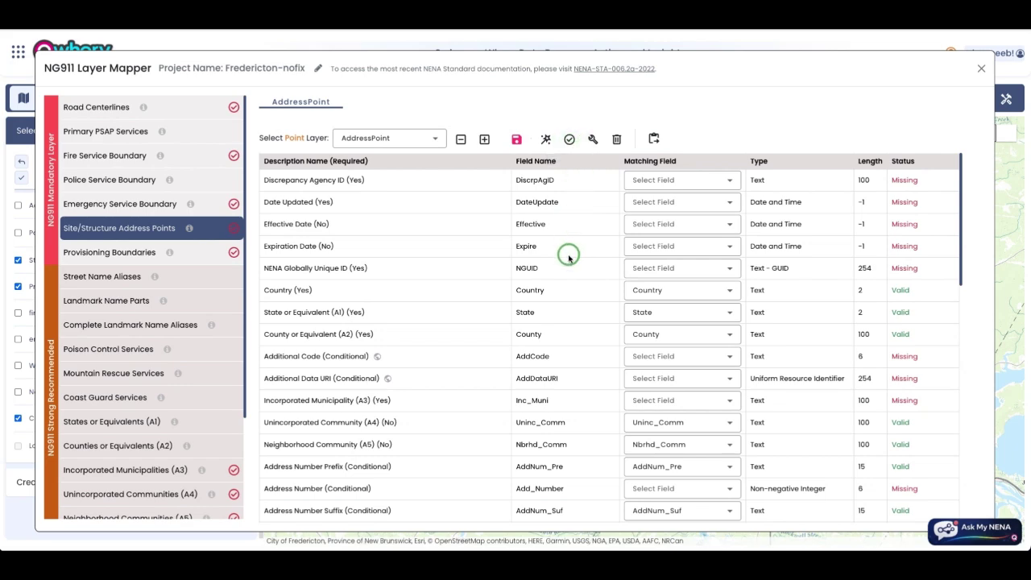
pyautogui.scroll(-5, 569, 253)
pyautogui.scroll(-5, 574, 276)
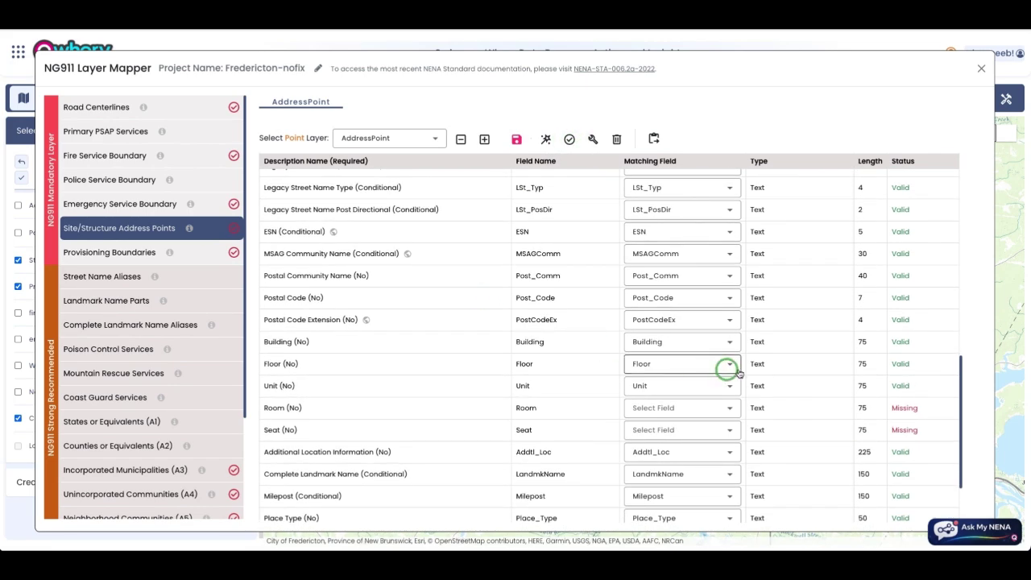
pyautogui.scroll(1, 910, 418)
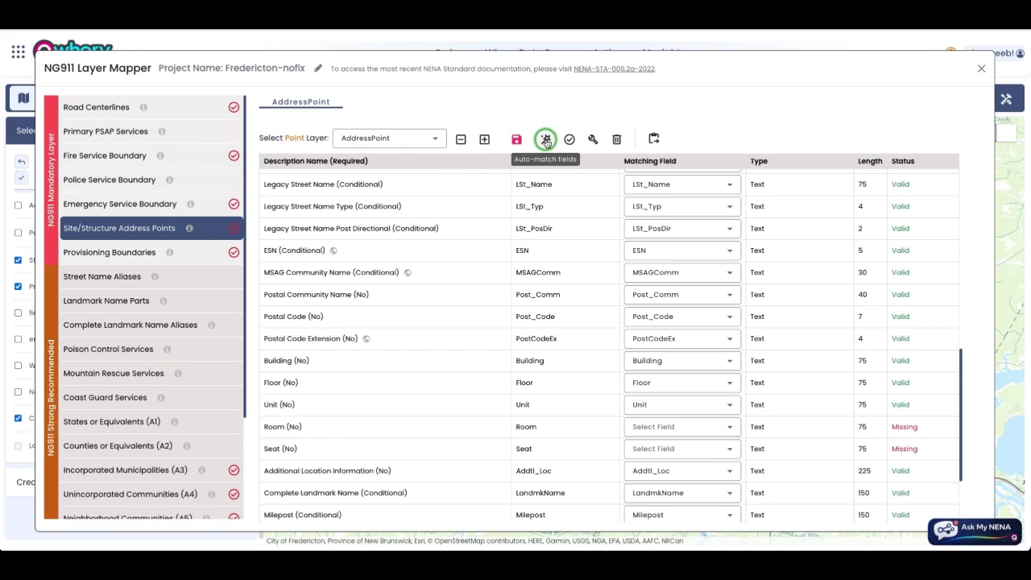
pyautogui.click(546, 140)
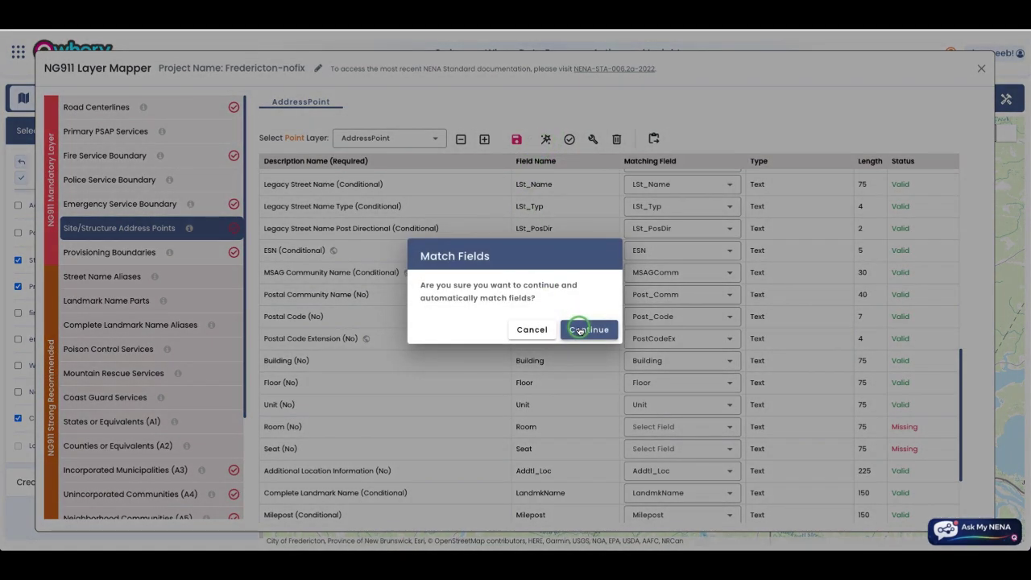
# Step: Cancel auto-matching and inspect the DiscrpAgID, NGUID and County matching choices without changing them
pyautogui.click(533, 330)
pyautogui.scroll(10, 545, 253)
pyautogui.click(681, 180)
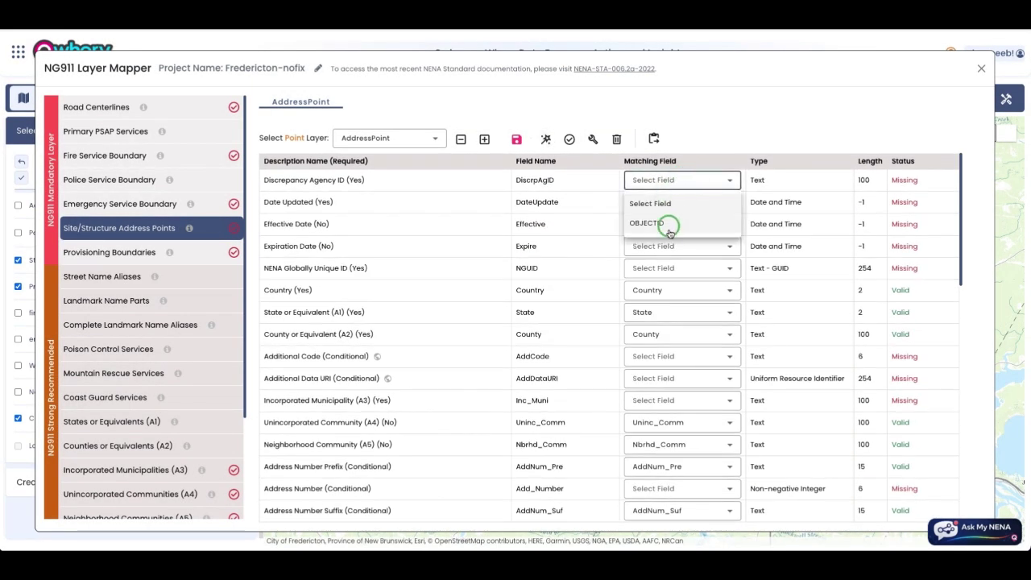
pyautogui.click(598, 237)
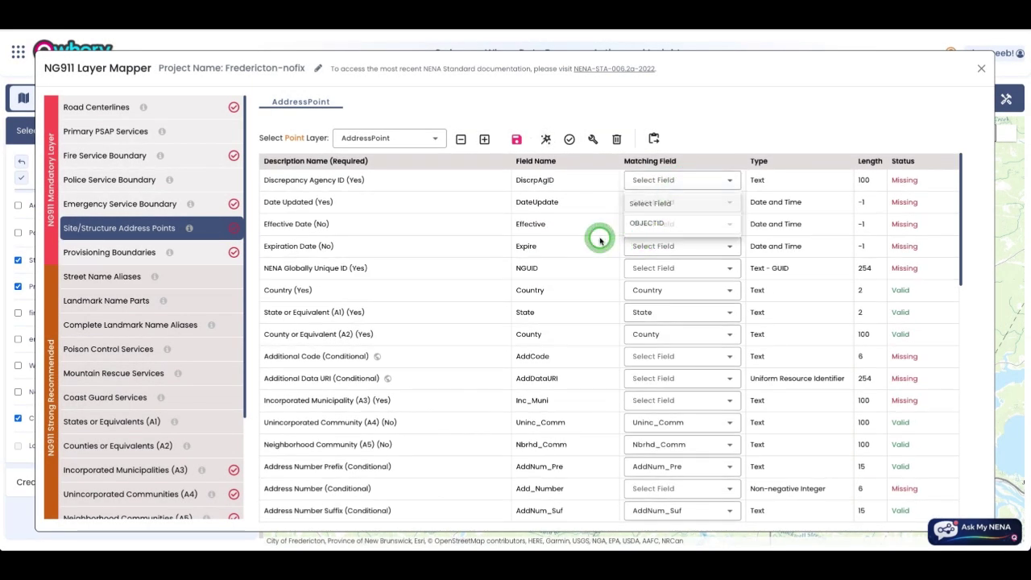
pyautogui.click(645, 272)
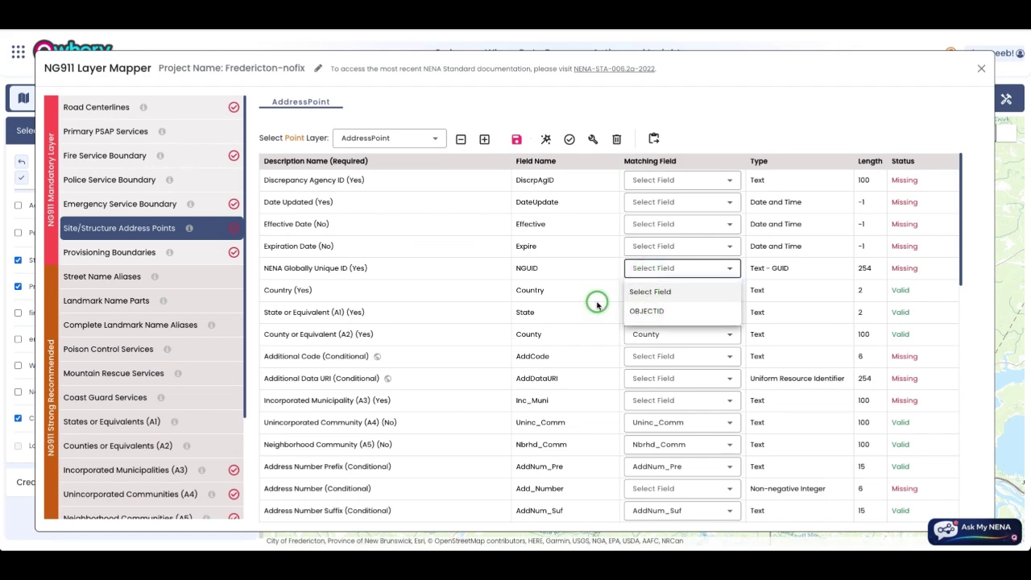
pyautogui.click(596, 298)
pyautogui.scroll(-1, 596, 299)
pyautogui.click(640, 290)
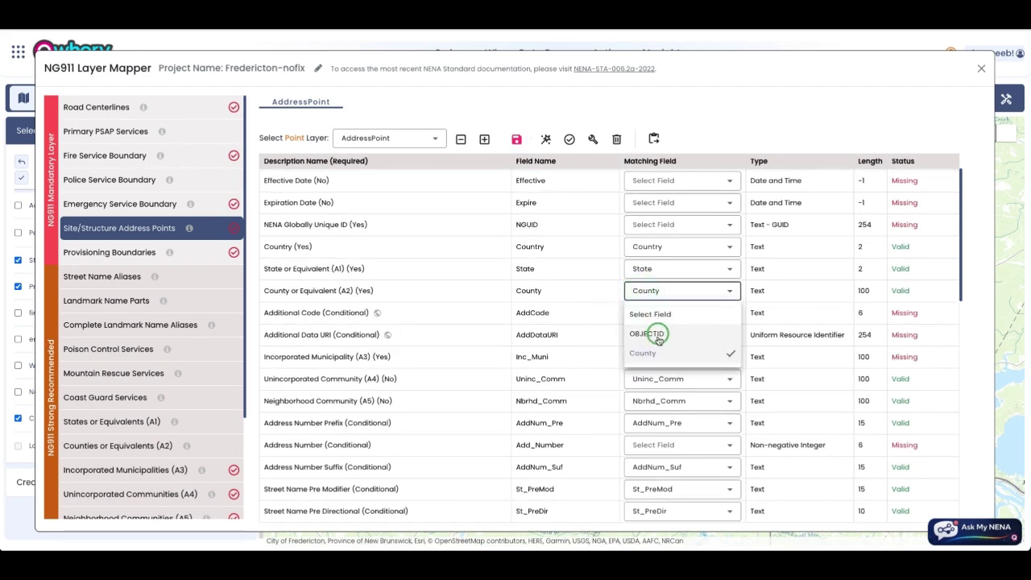
pyautogui.click(598, 296)
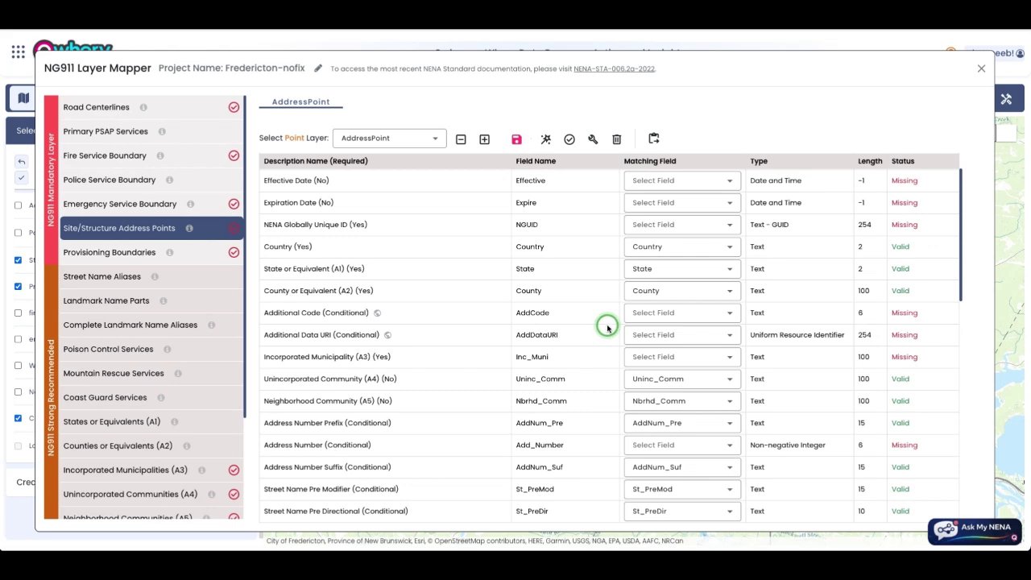
pyautogui.scroll(1, 606, 326)
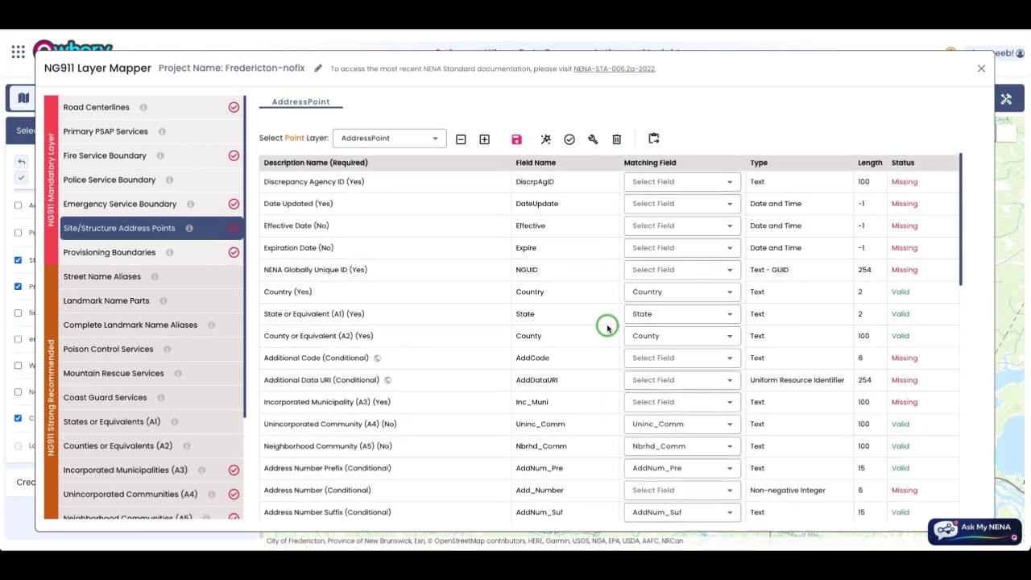
# Step: Open the MyNena Assistant chat panel
pyautogui.click(967, 534)
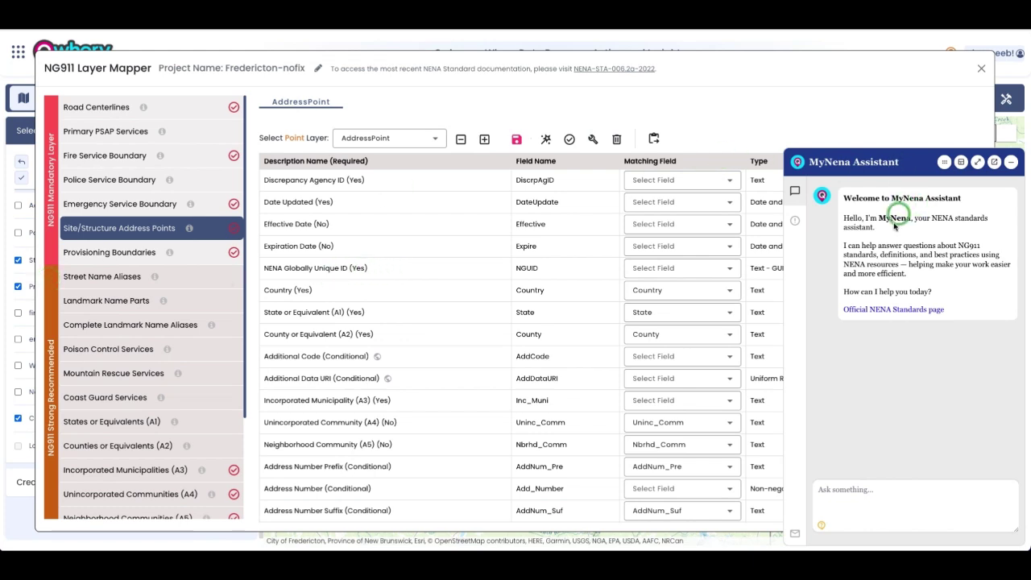
pyautogui.click(1008, 164)
pyautogui.click(946, 527)
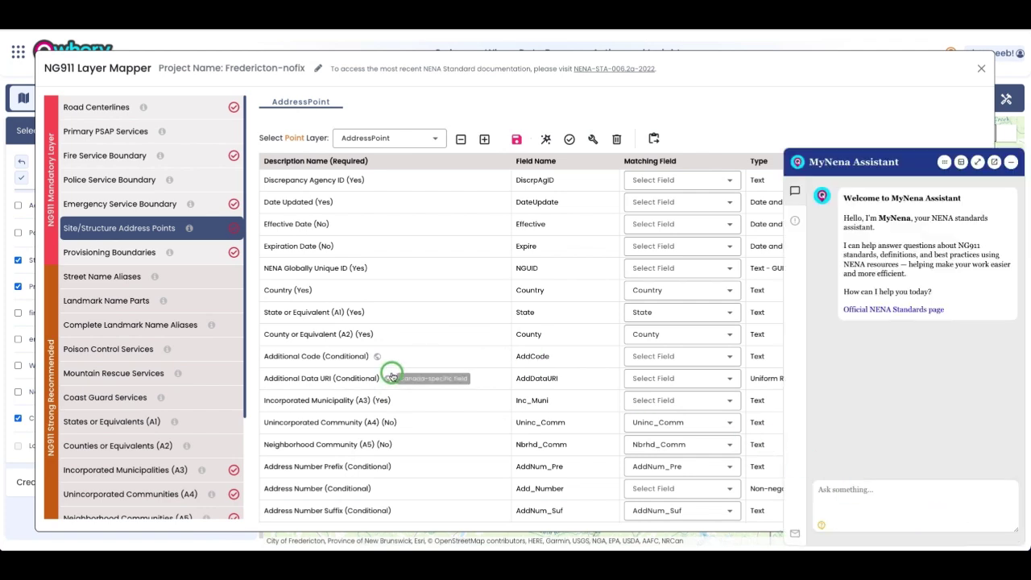
# Step: Ask the assistant about the Incorporated Municipality (A3) description, read the answer, and close the chat
pyautogui.moveTo(391, 400); pyautogui.dragTo(264, 401)
pyautogui.hotkey('ctrl', 'c')
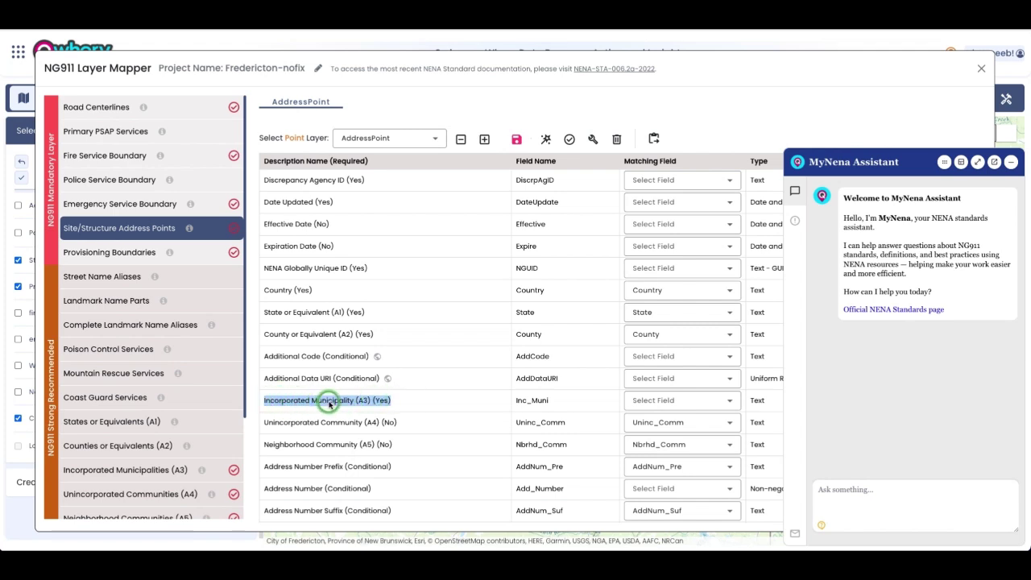
pyautogui.click(829, 490)
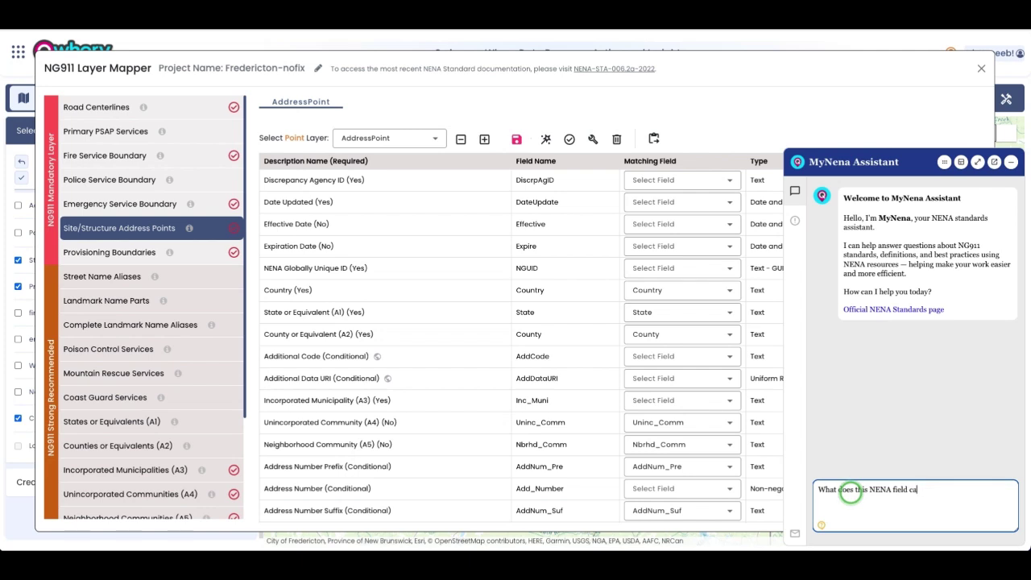
pyautogui.hotkey('ctrl', 'v')
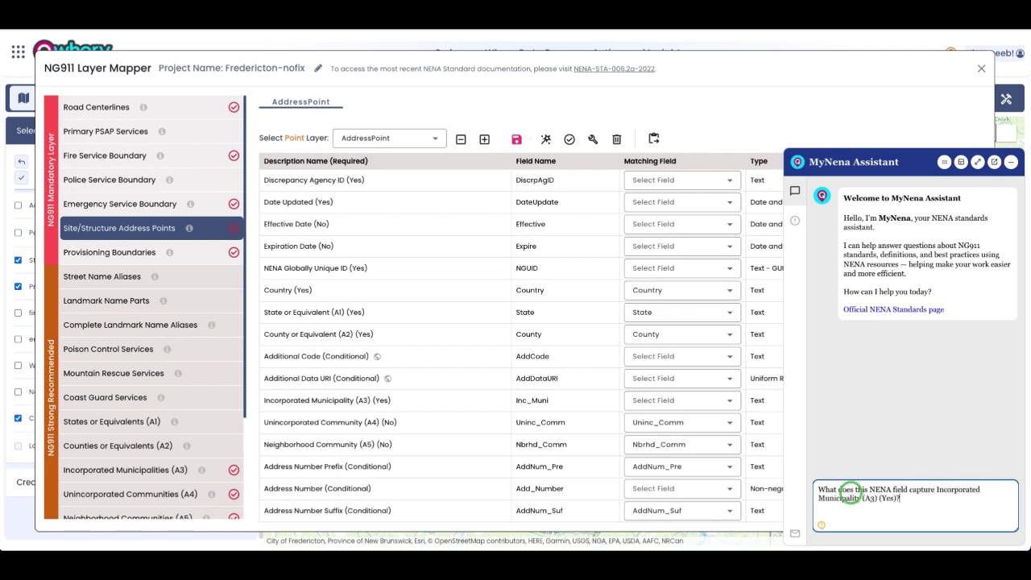
pyautogui.press('Return')
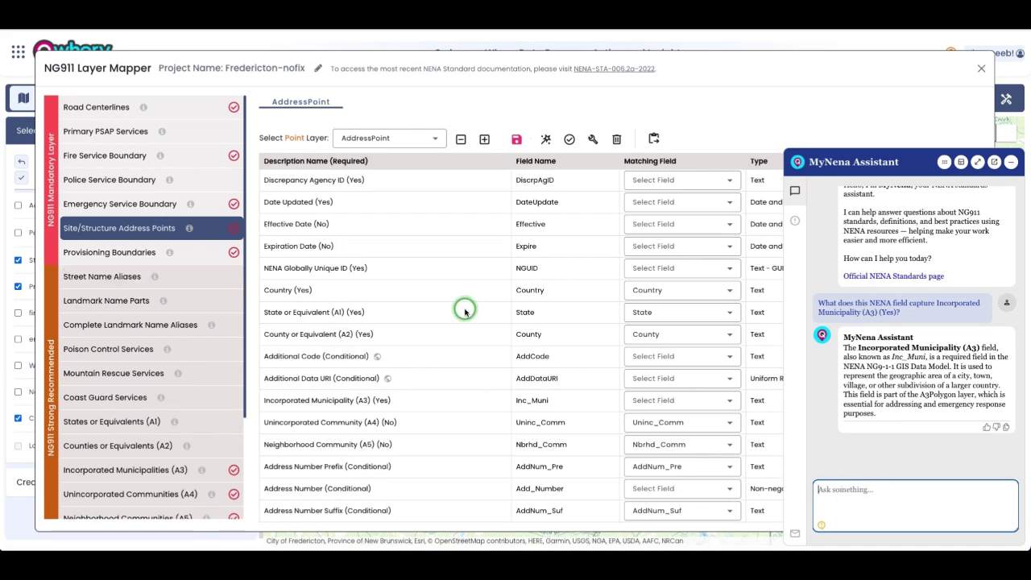
pyautogui.scroll(-1, 449, 320)
pyautogui.scroll(1, 449, 320)
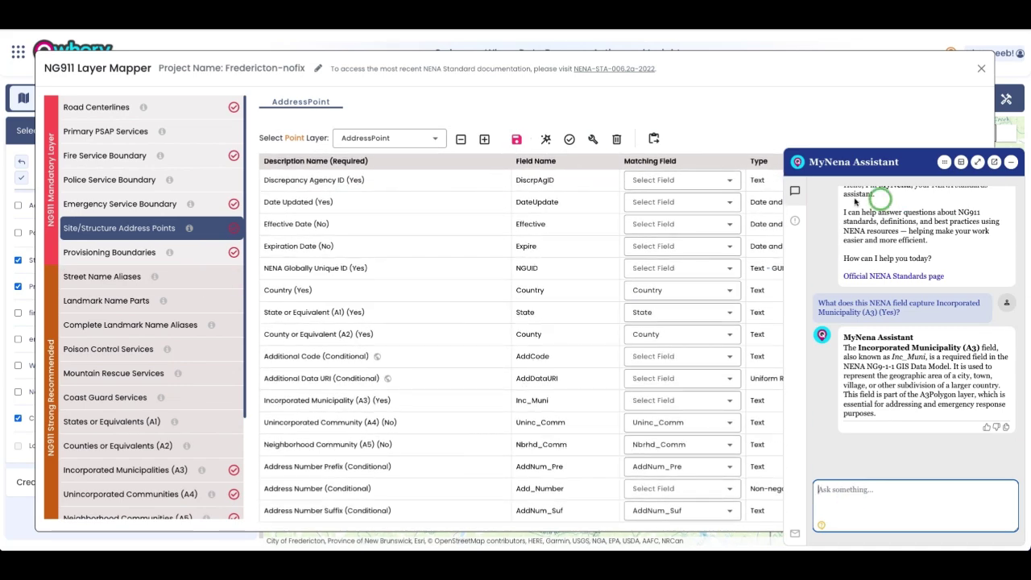
pyautogui.click(1011, 164)
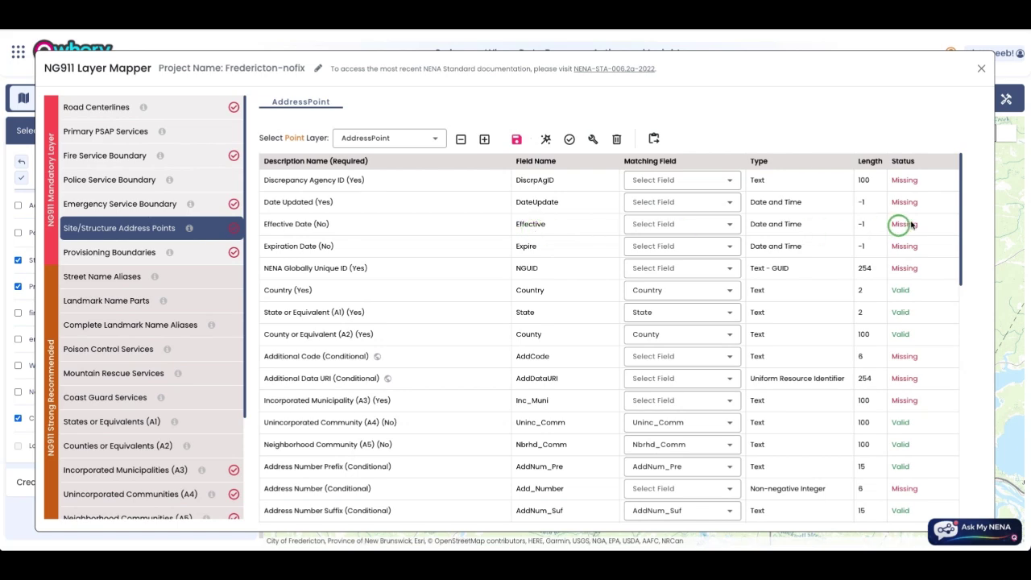
# Step: Auto-match the AddressPoint fields and validate the mapping
pyautogui.scroll(-2, 831, 214)
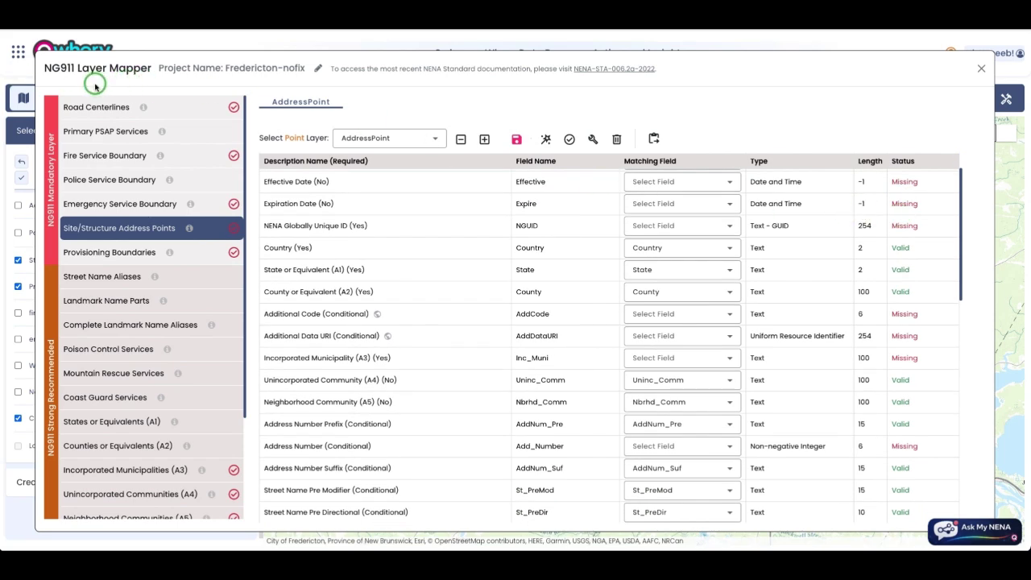
pyautogui.click(548, 141)
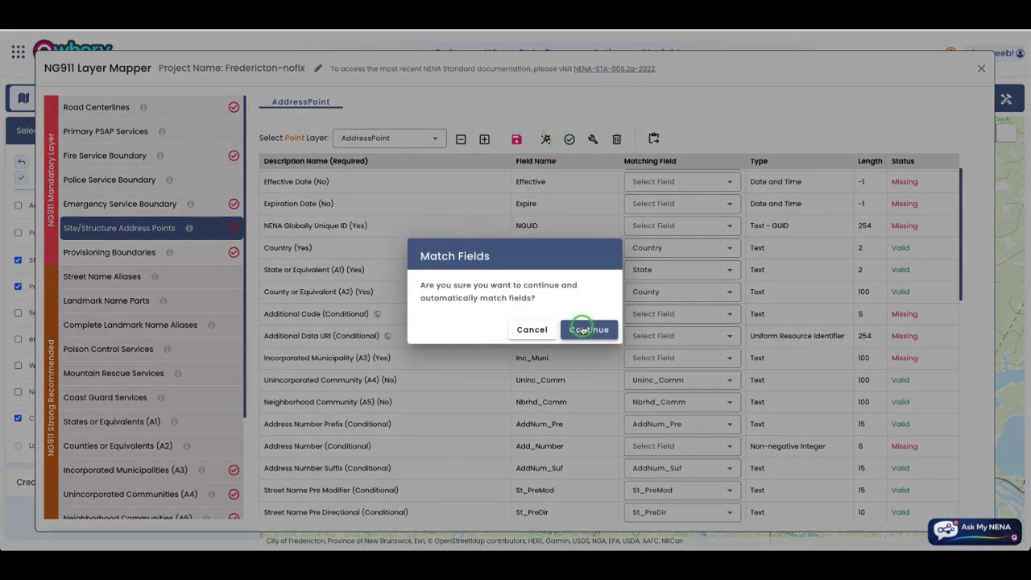
pyautogui.click(582, 330)
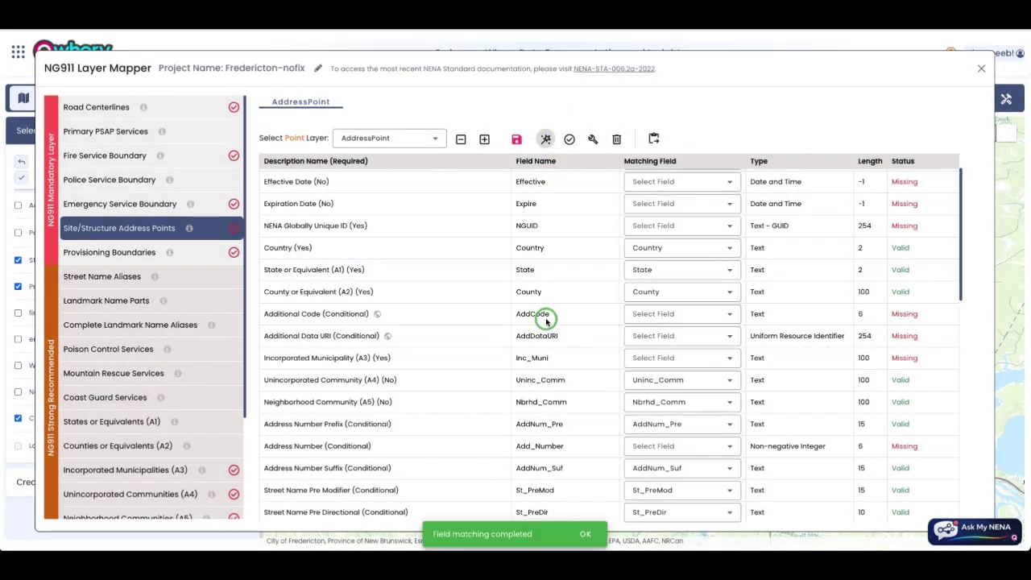
pyautogui.click(568, 140)
# Step: Review the proposed Create New Field fixes for missing fields and cancel without applying
pyautogui.click(591, 140)
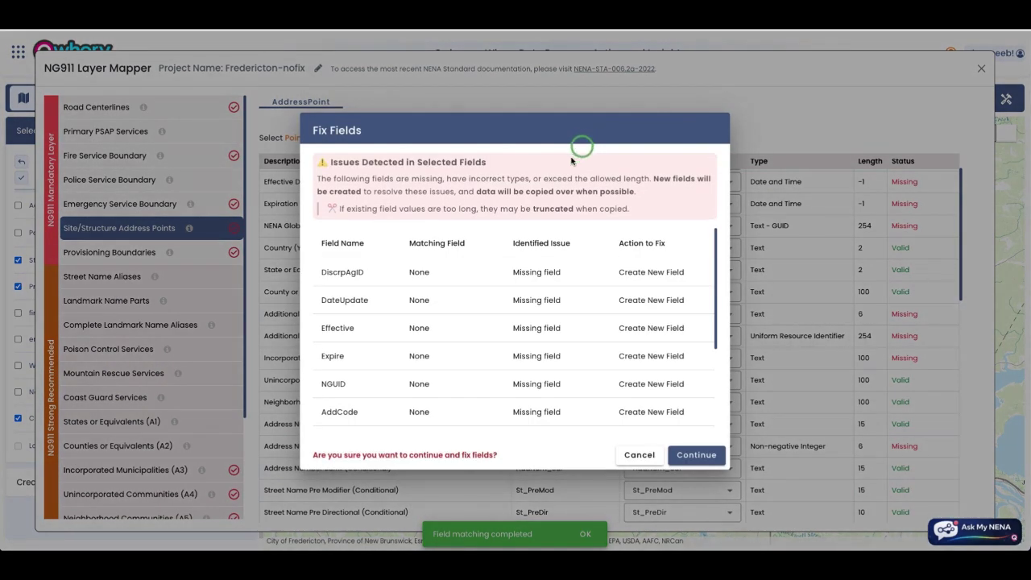
pyautogui.scroll(-1, 519, 292)
pyautogui.scroll(2, 527, 260)
pyautogui.scroll(-3, 700, 346)
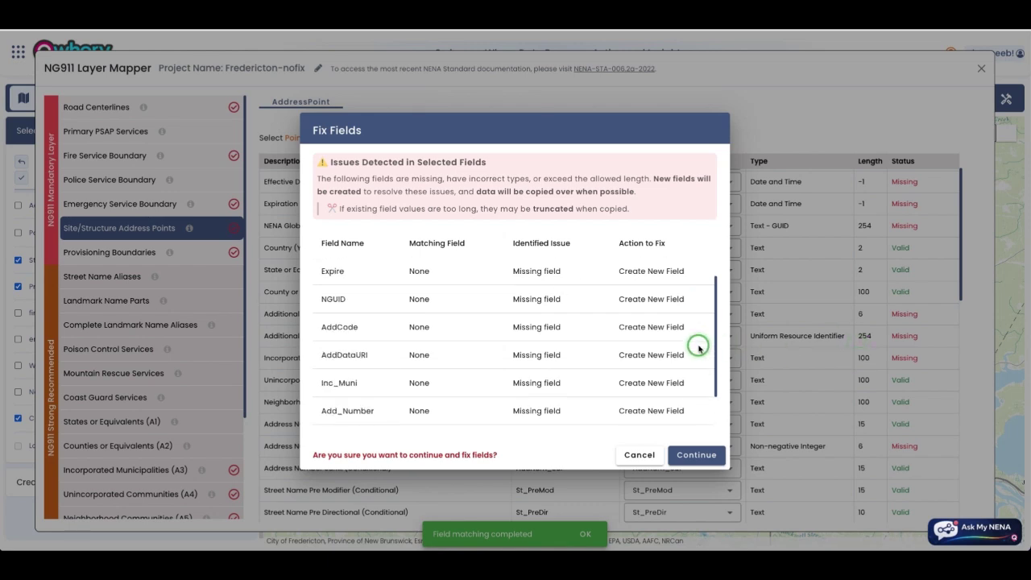
pyautogui.scroll(3, 654, 347)
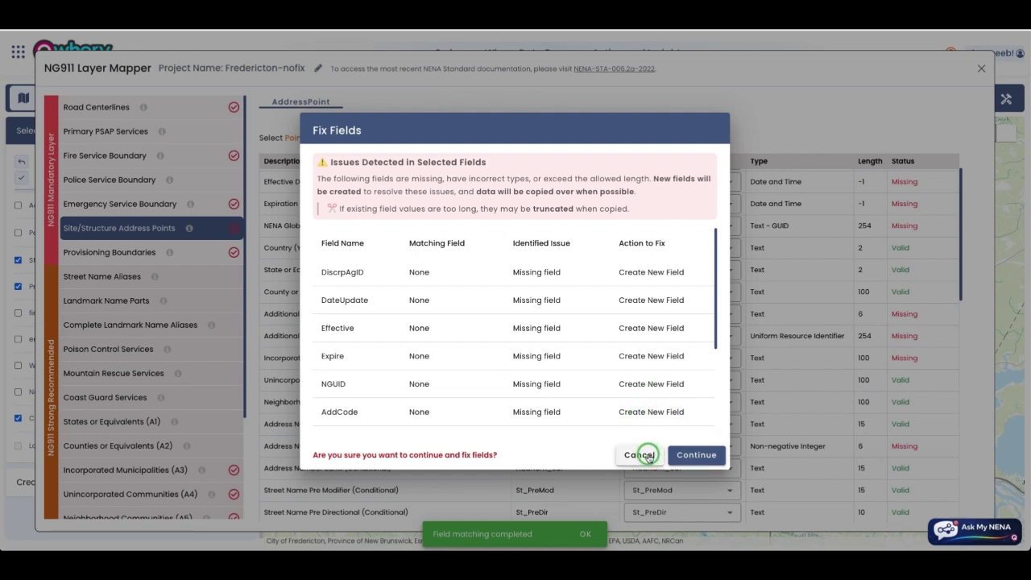
pyautogui.click(640, 456)
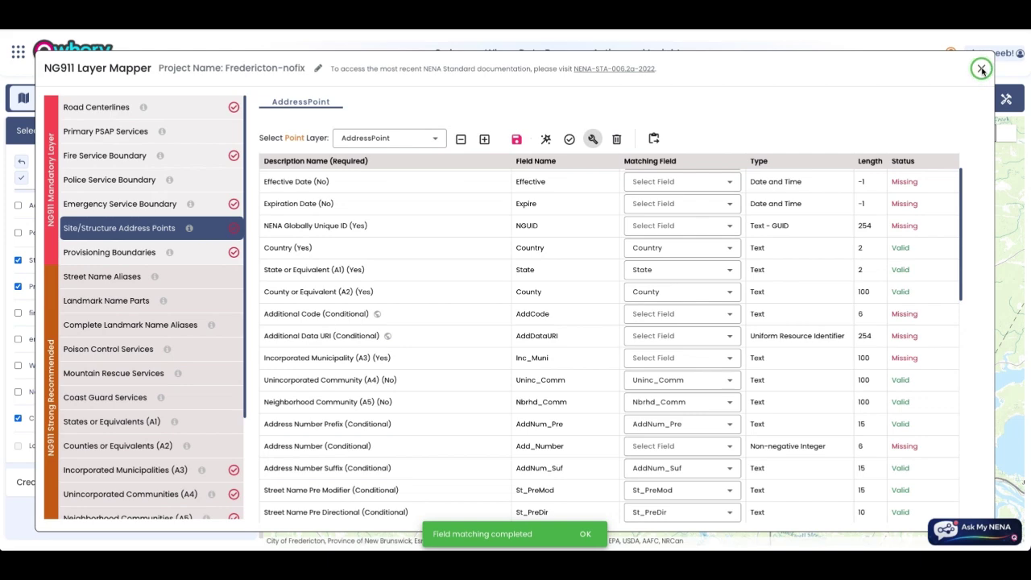
# Step: Decline adding the NG911 submission fields and close the Layer Mapper
pyautogui.click(653, 139)
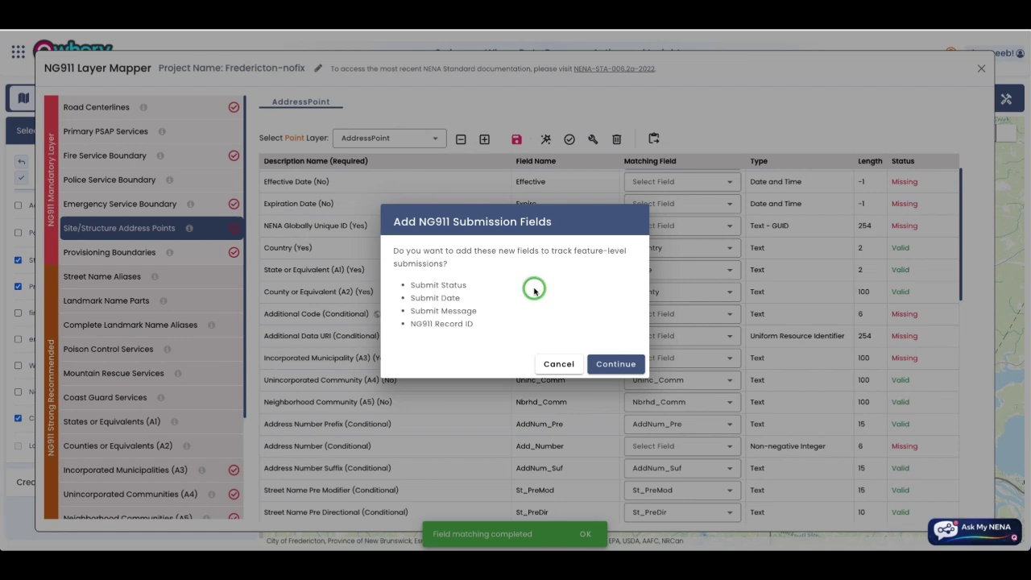
pyautogui.click(560, 364)
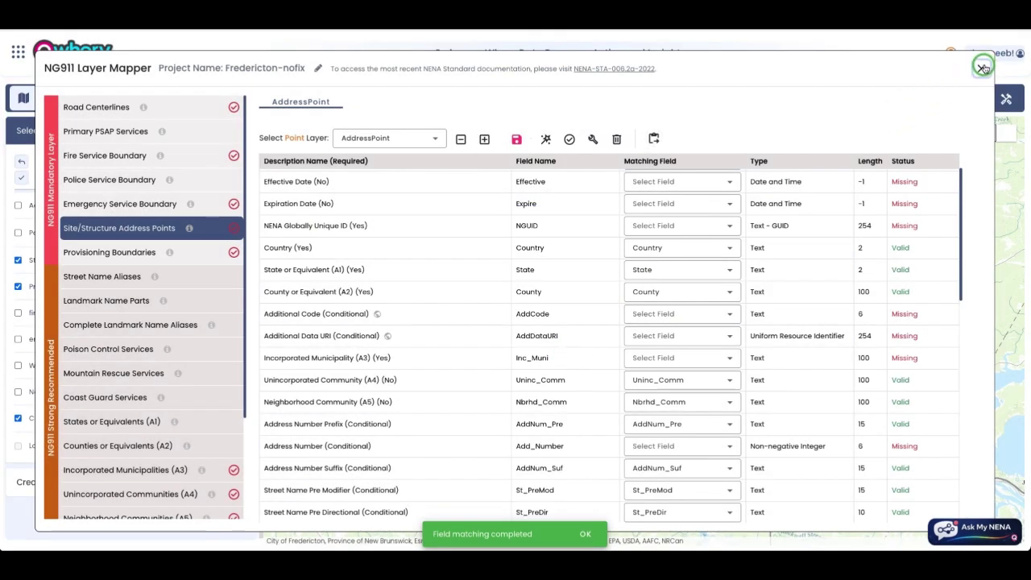
pyautogui.click(982, 68)
# Step: Leave the Layer Mapper unsaved, load a different NG911 project, and reopen the Layer Mapper
pyautogui.click(594, 330)
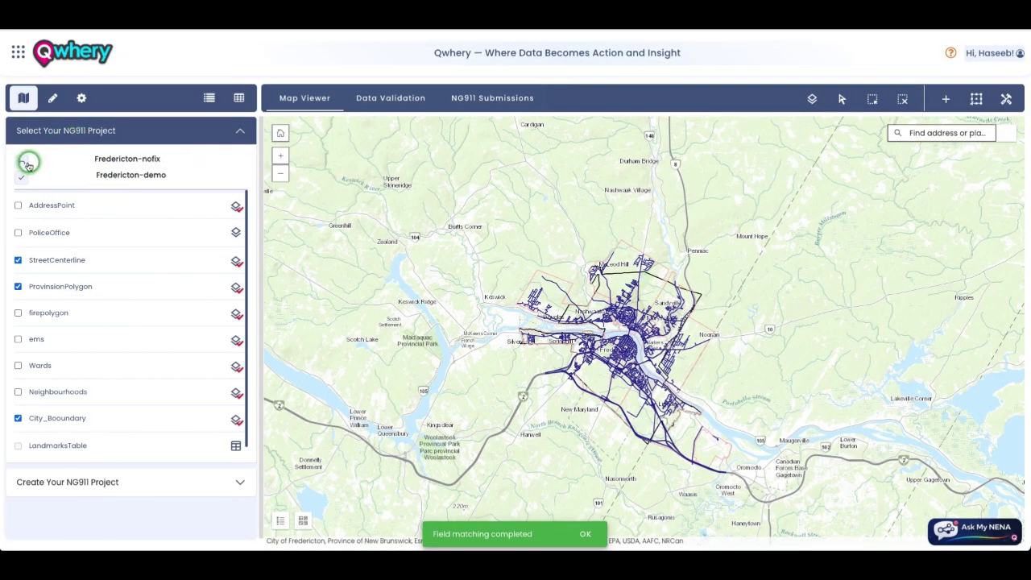
pyautogui.click(22, 161)
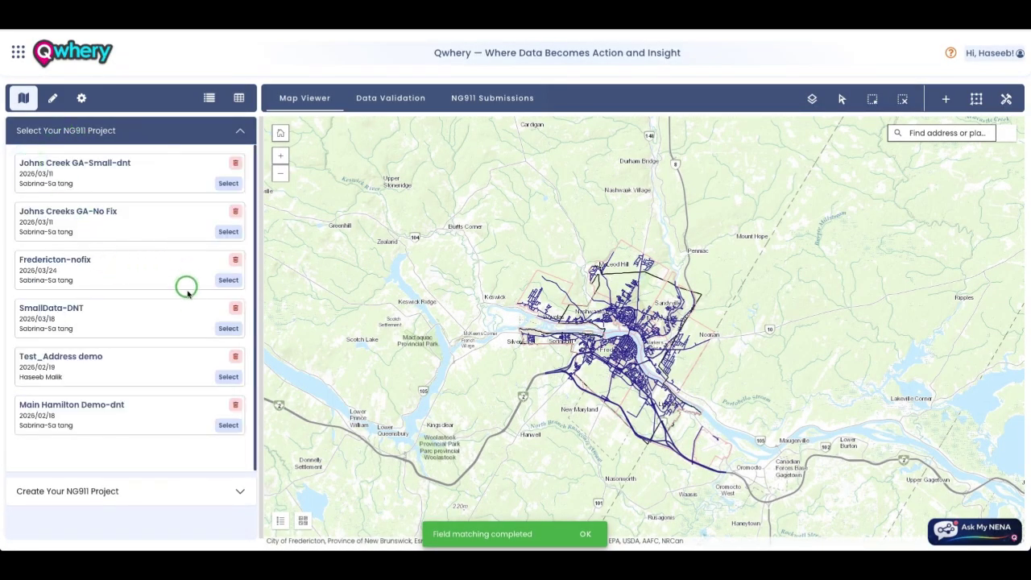
pyautogui.click(230, 330)
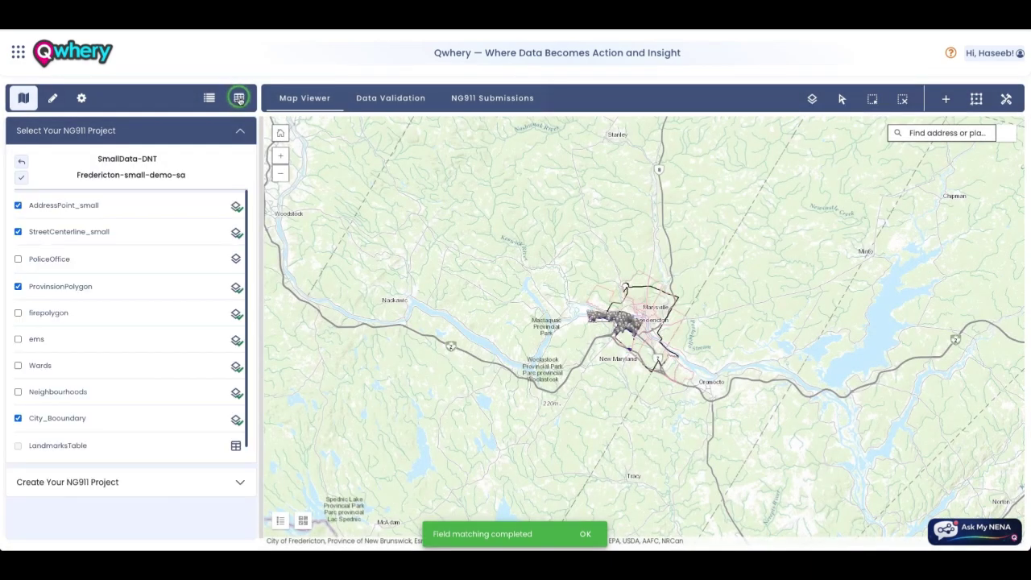
pyautogui.click(239, 97)
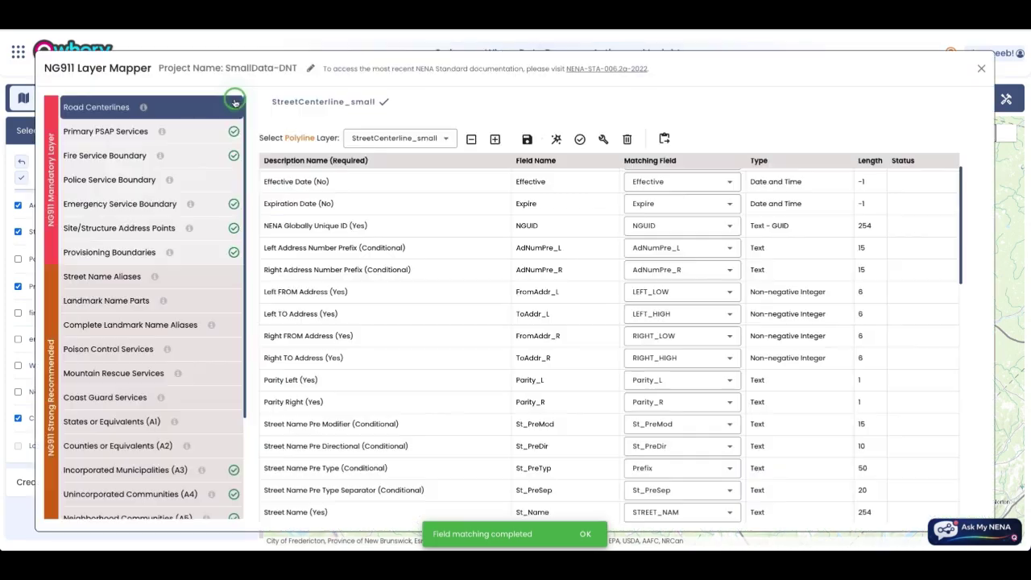
# Step: Validate the Site/Structure Address Points field mapping so every field reads Valid, then close the mapper
pyautogui.click(121, 231)
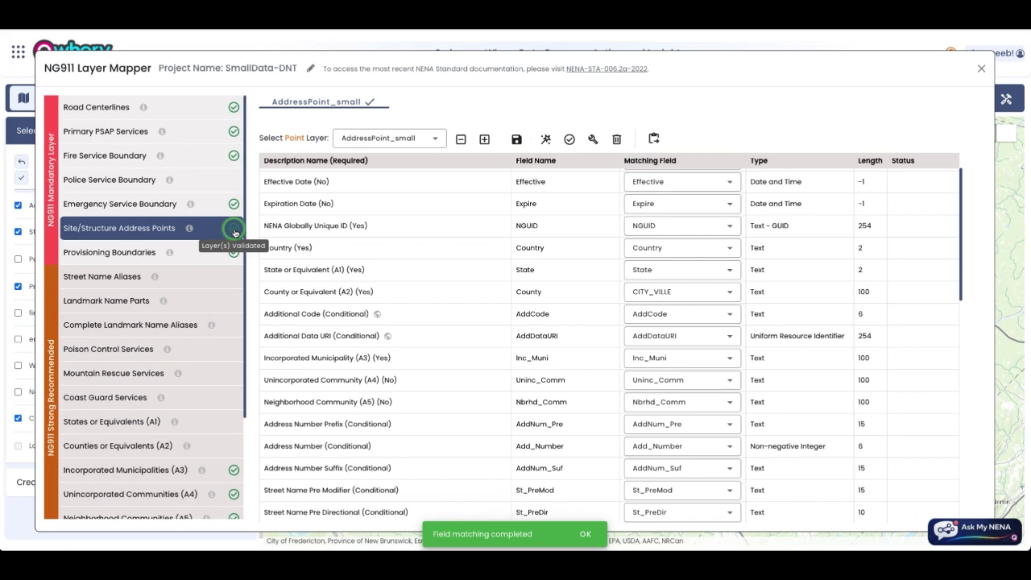
pyautogui.click(569, 140)
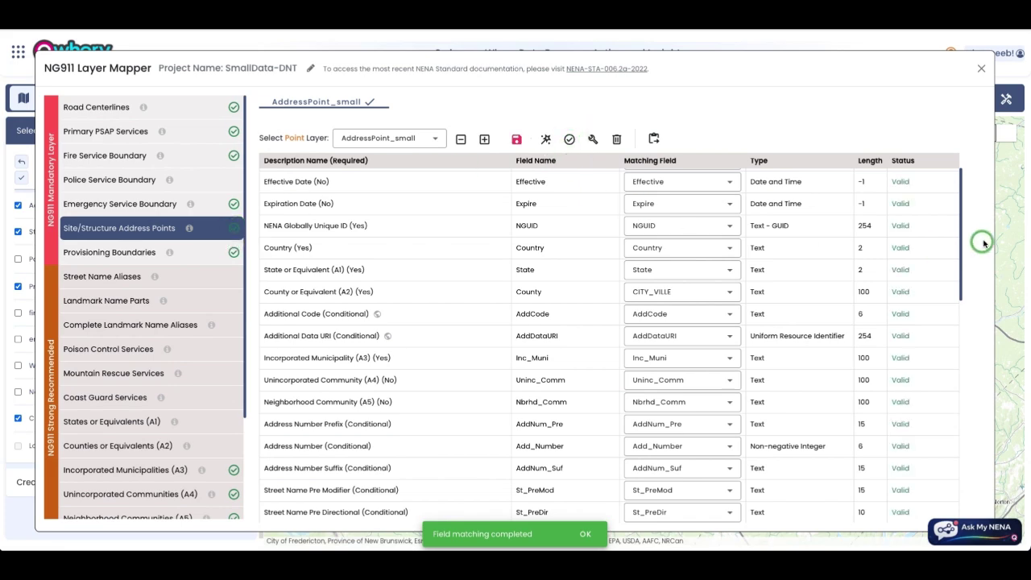
pyautogui.scroll(-4, 913, 225)
pyautogui.scroll(-4, 913, 226)
pyautogui.scroll(8, 911, 223)
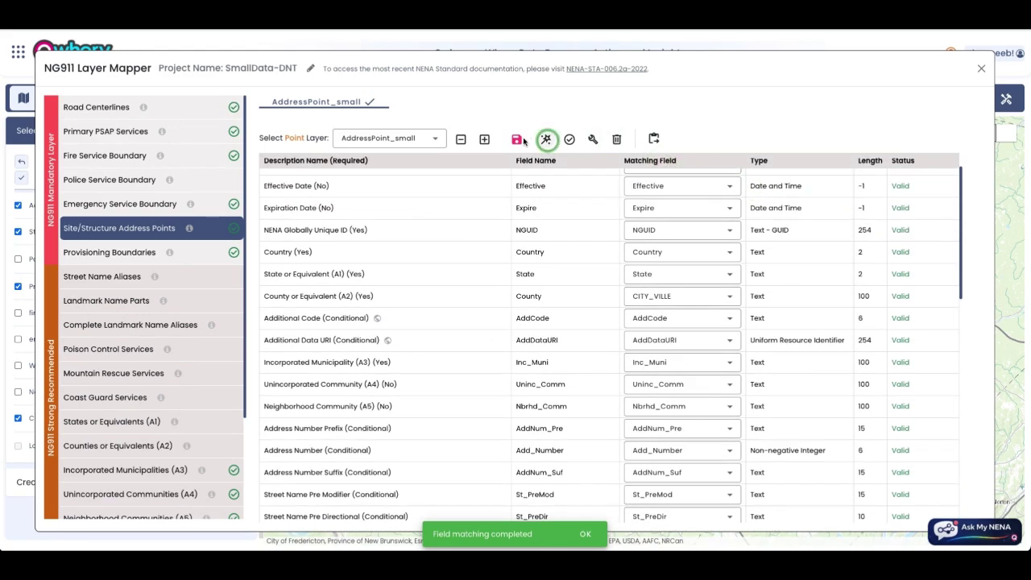
pyautogui.click(984, 71)
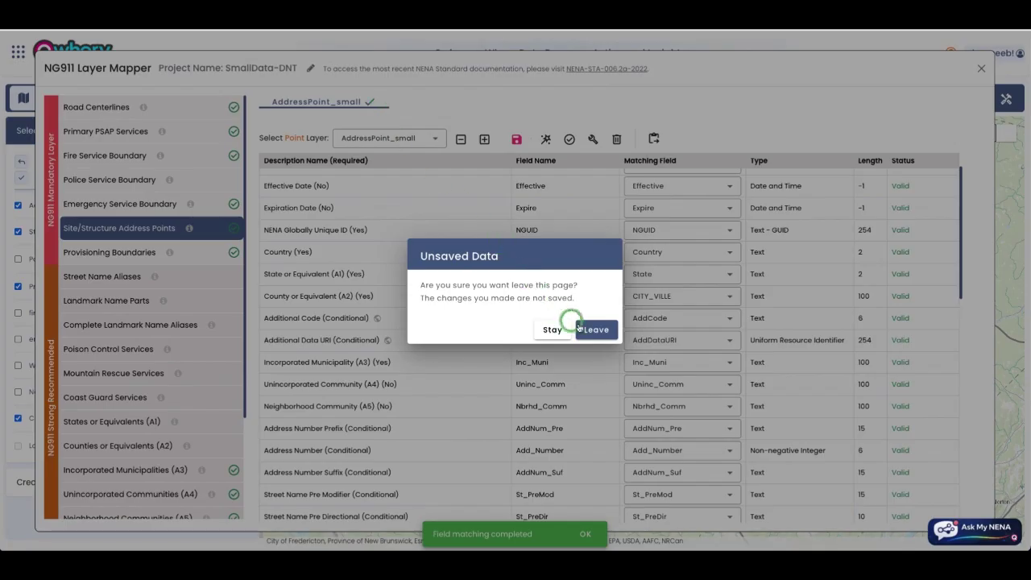
# Step: Discard the mapper changes and list StreetCenterline_small's 667 RoadCenterlines features with missing-value errors
pyautogui.click(592, 328)
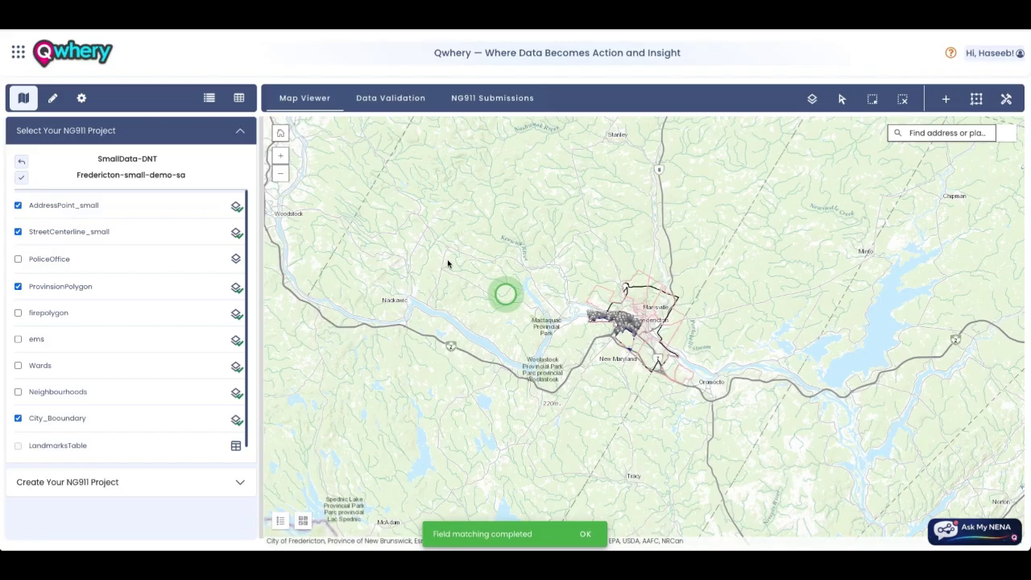
pyautogui.click(366, 100)
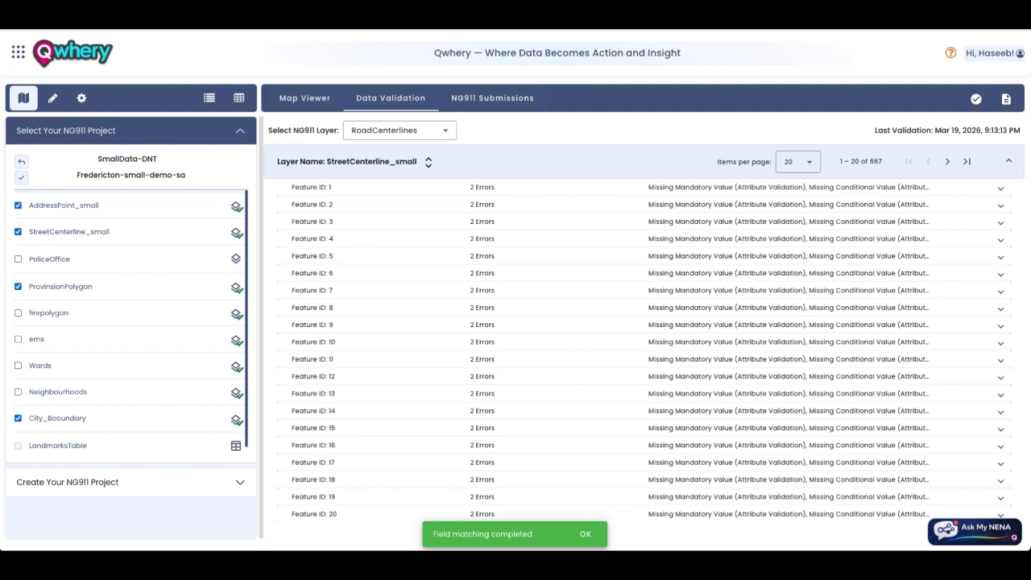
# Step: Show validation errors for the SiteStuctureAddressPoint layer (AddressPoint_small, 4687 features)
pyautogui.click(392, 131)
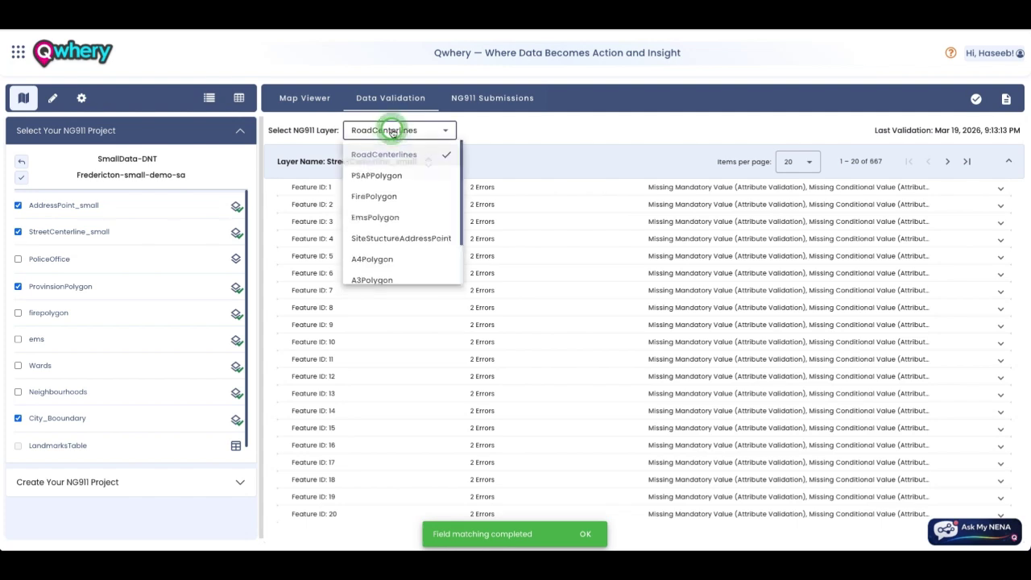
pyautogui.scroll(-3, 388, 213)
pyautogui.scroll(1, 388, 215)
pyautogui.click(414, 212)
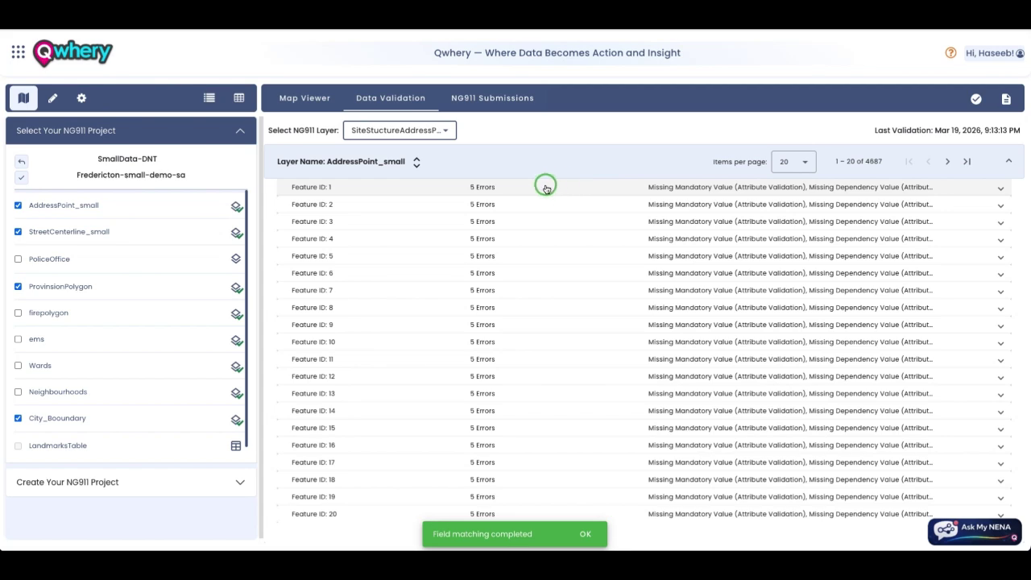
# Step: Expand Feature ID 1's error details, including duplicate-address and coordinate-format issues
pyautogui.click(493, 187)
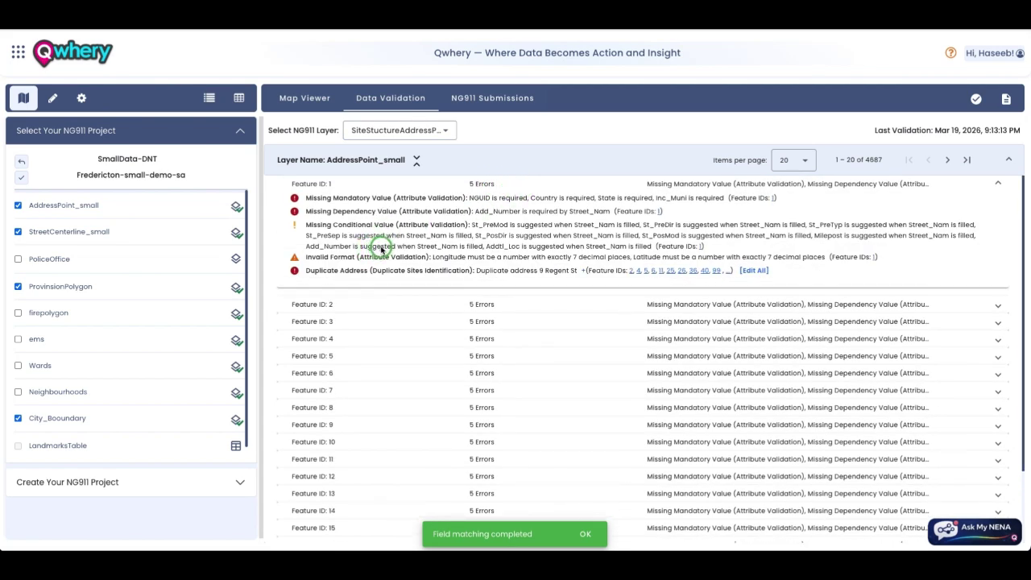
pyautogui.scroll(-1, 399, 247)
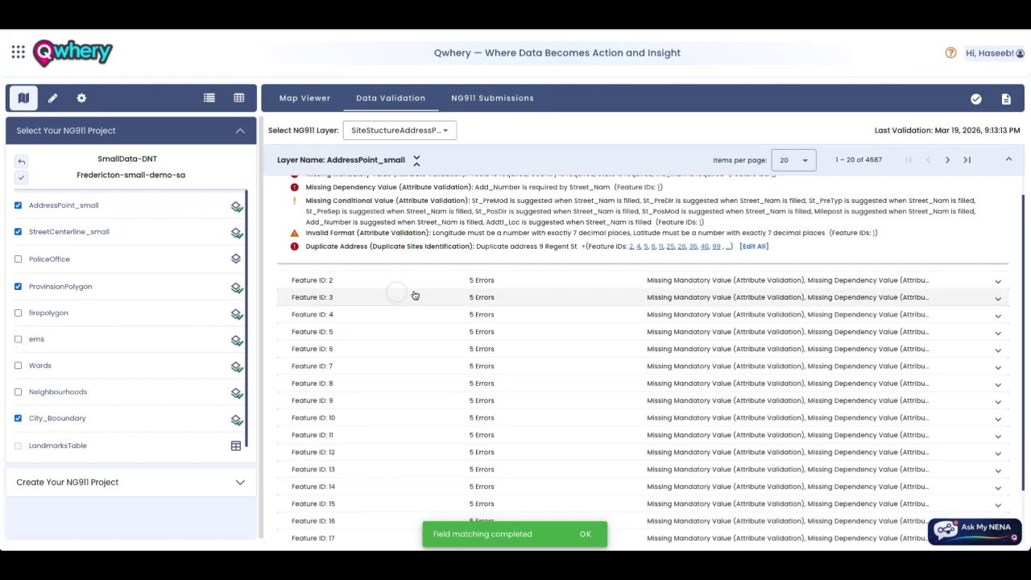
pyautogui.scroll(1, 418, 226)
pyautogui.scroll(-1, 418, 226)
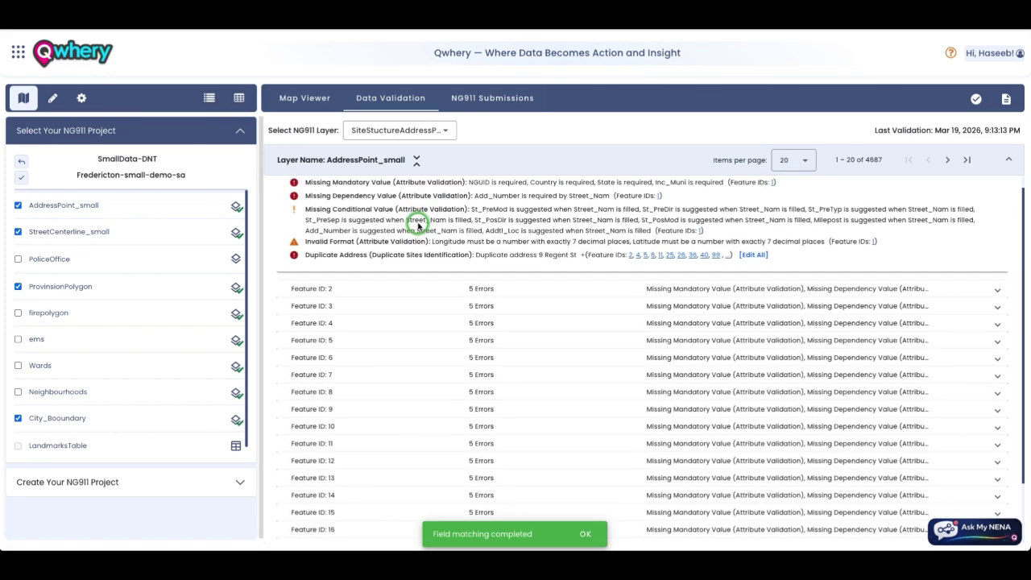
pyautogui.scroll(1, 439, 225)
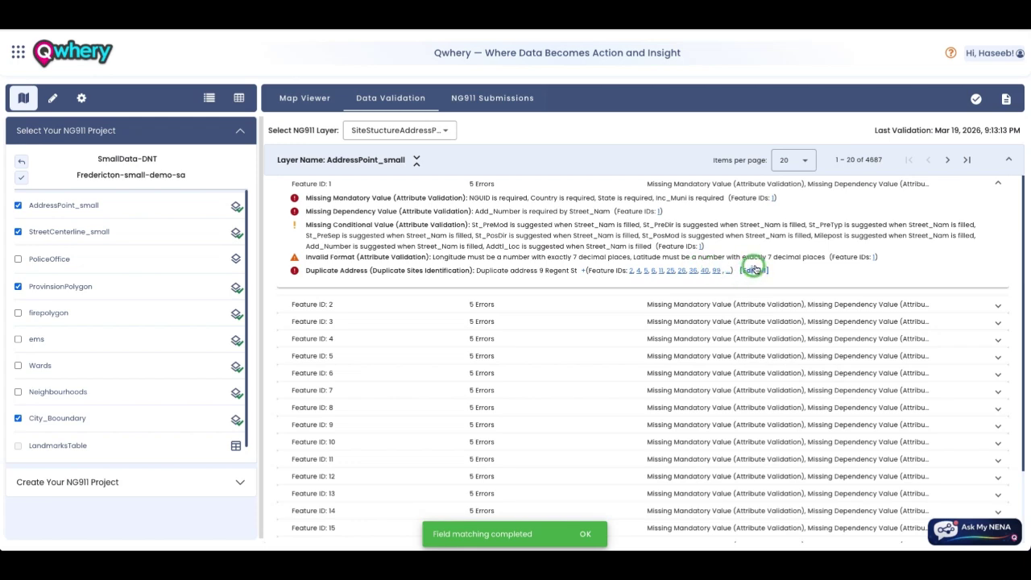
# Step: Open all features sharing Feature ID 1's duplicate address for bulk editing
pyautogui.click(753, 271)
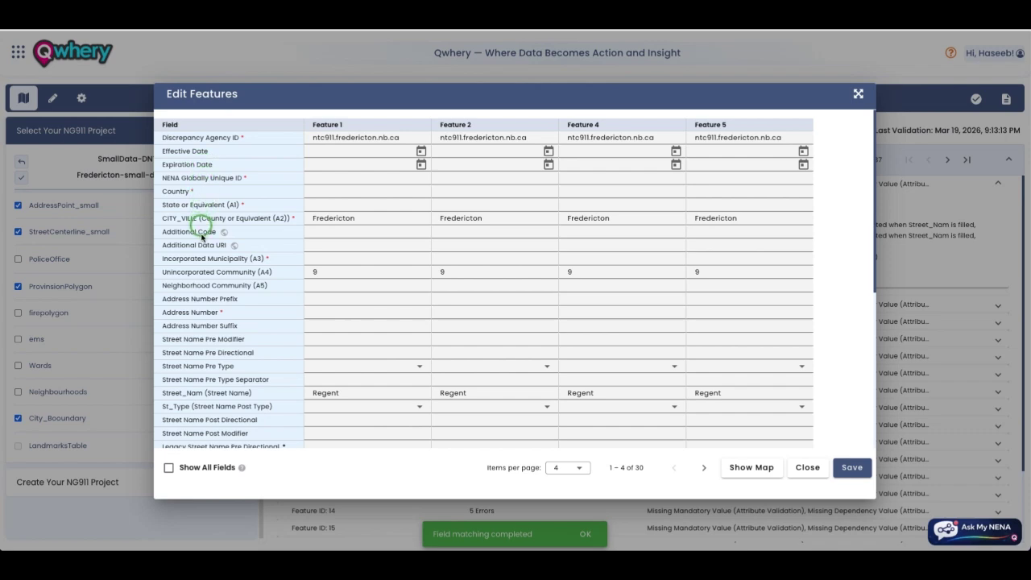
pyautogui.scroll(-3, 226, 407)
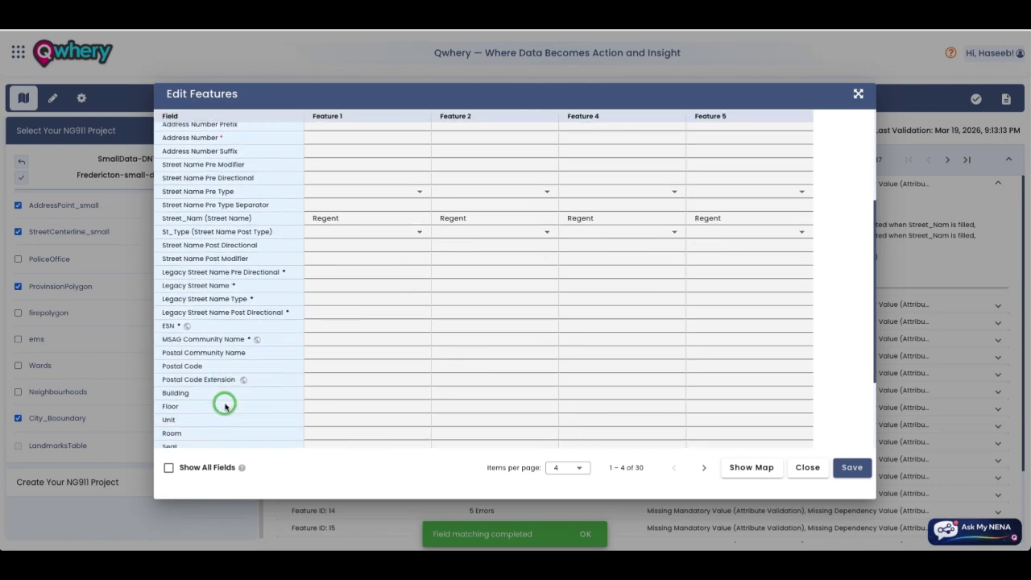
pyautogui.scroll(2, 226, 406)
pyautogui.scroll(1, 225, 406)
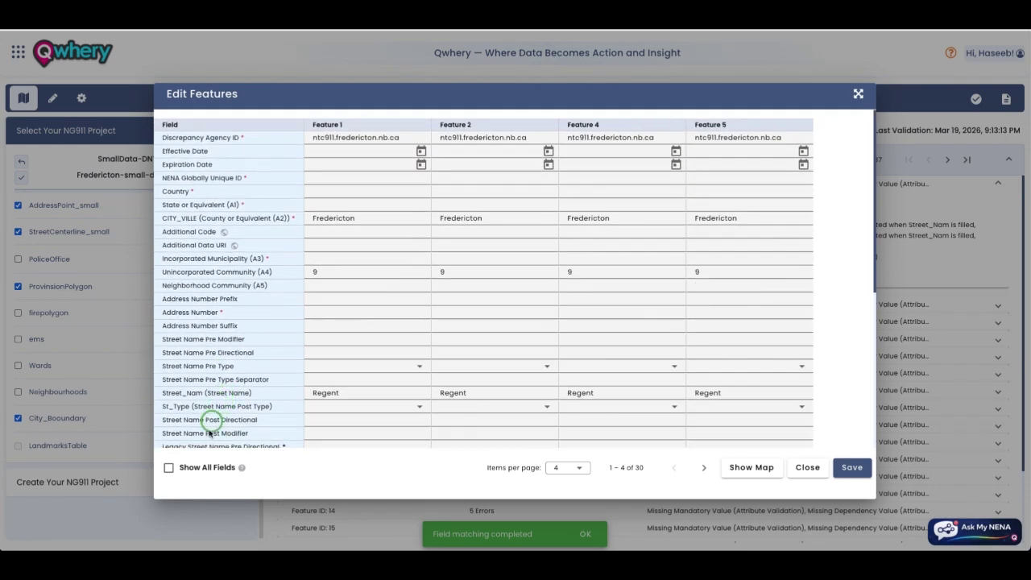
# Step: Toggle Show All Fields on and back to NENA fields only, then show the duplicates on the map
pyautogui.click(169, 467)
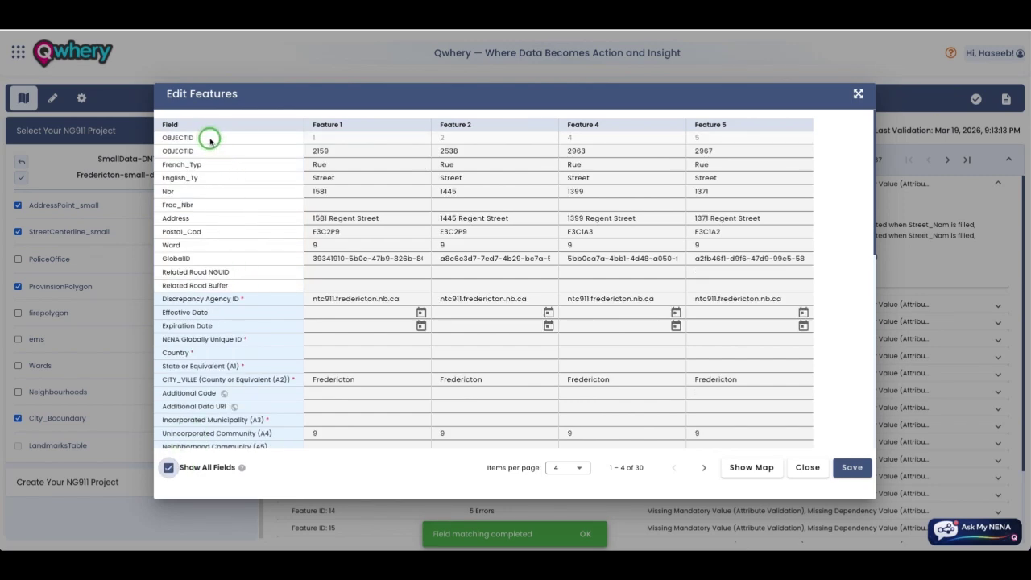
pyautogui.scroll(-1, 242, 295)
pyautogui.scroll(1, 367, 270)
pyautogui.scroll(1, 368, 270)
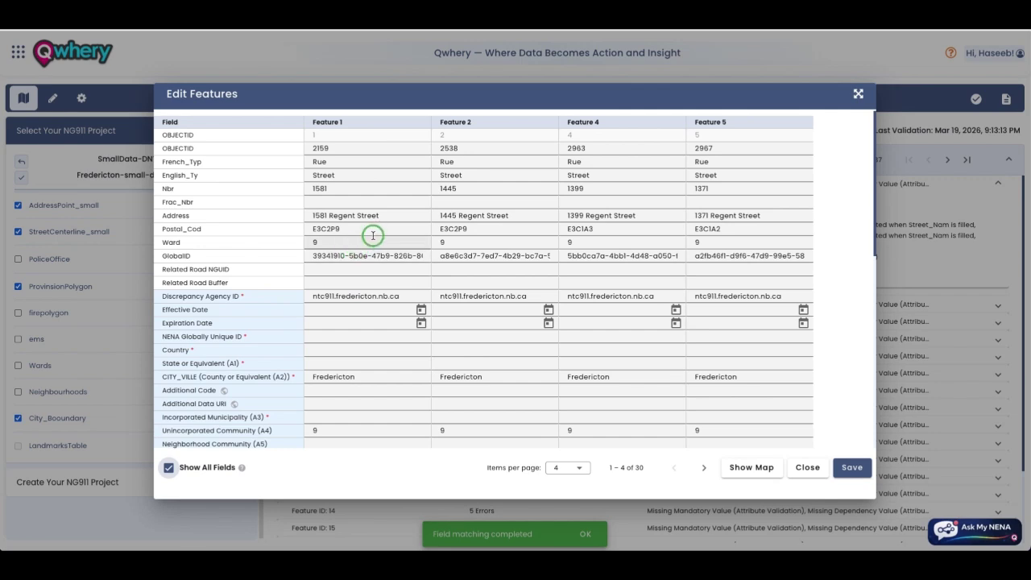
pyautogui.click(168, 467)
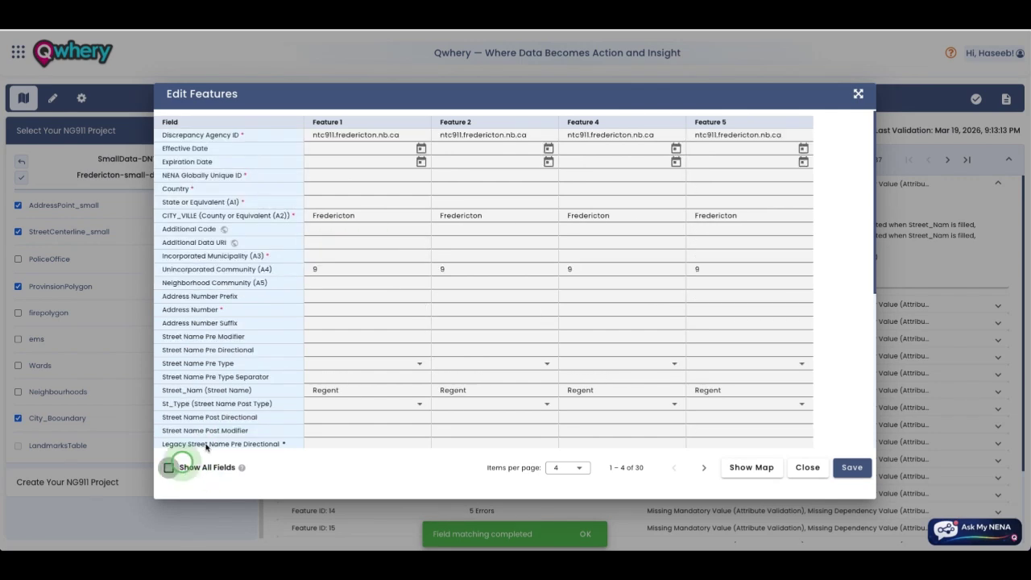
pyautogui.click(742, 467)
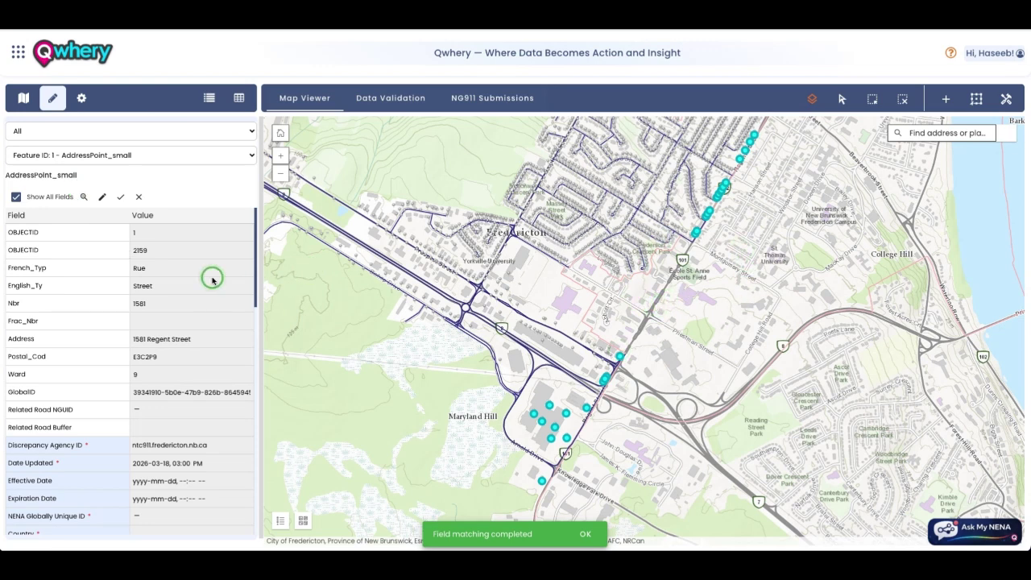
# Step: Scroll through Feature ID 1's attributes beside the zoomed Regent Street address-point map
pyautogui.scroll(-1, 93, 275)
pyautogui.scroll(-1, 93, 275)
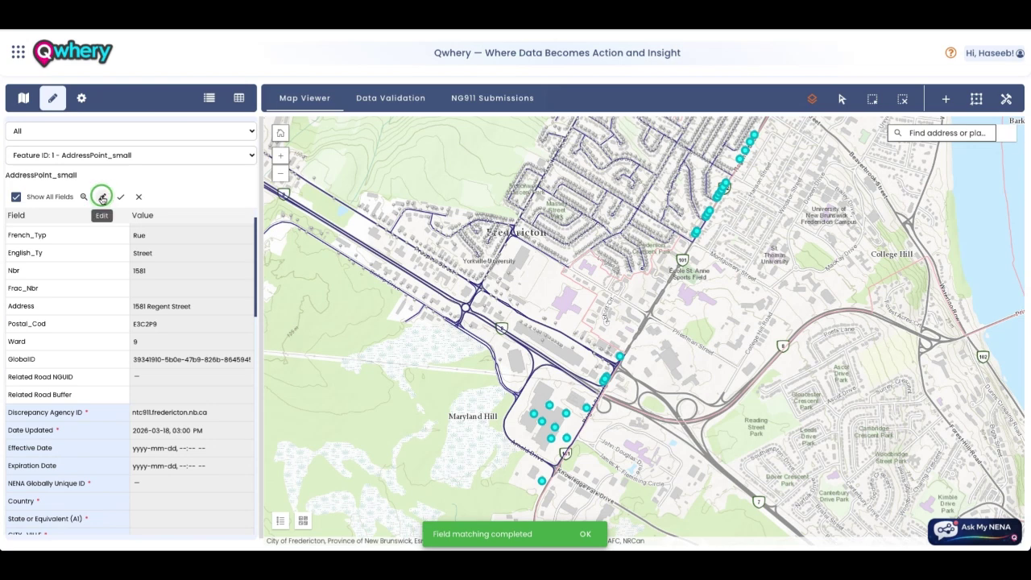
# Step: Switch Feature ID 1's attribute form into edit mode
pyautogui.click(102, 198)
pyautogui.scroll(2, 159, 285)
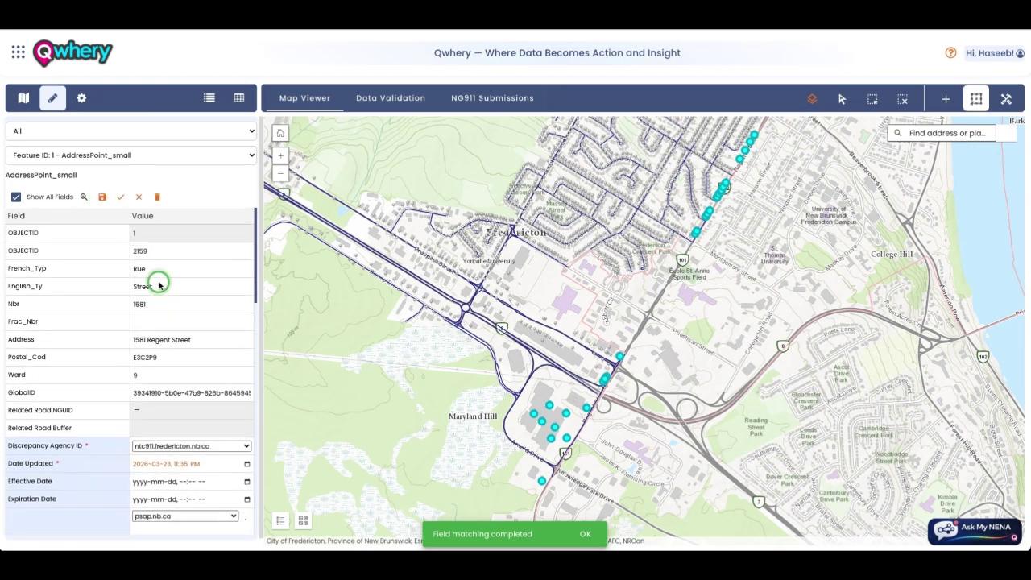
pyautogui.scroll(-5, 141, 285)
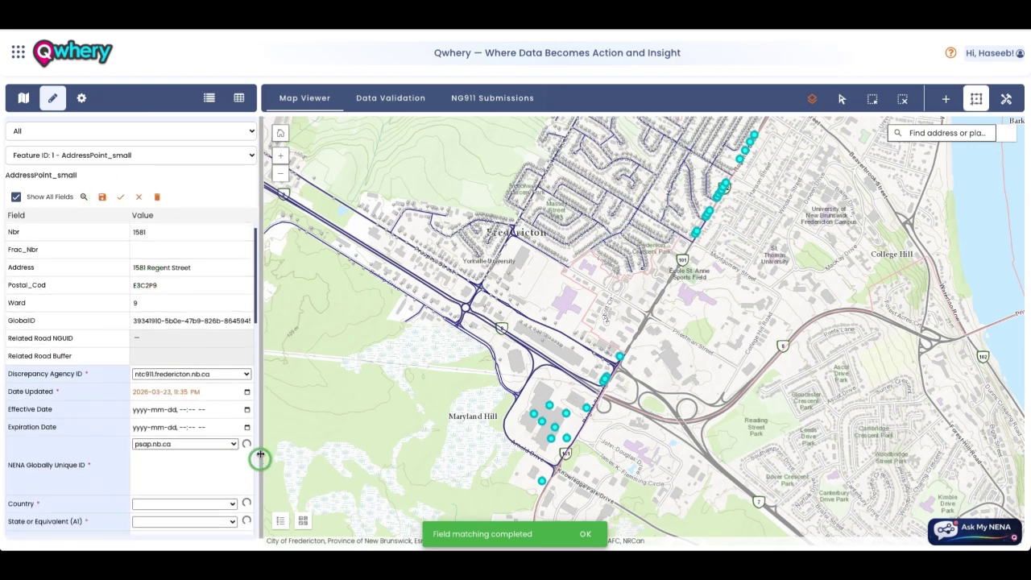
pyautogui.scroll(-1, 244, 439)
# Step: Recalibrate from geometry to fill NENA Globally Unique ID, Country CA, State NB and municipality
pyautogui.click(245, 402)
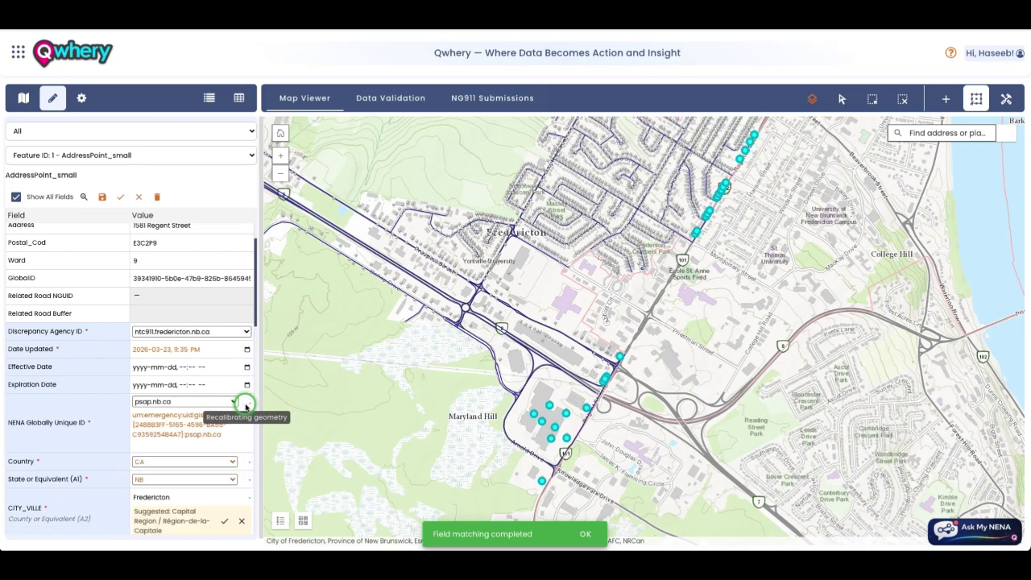
pyautogui.scroll(-1, 246, 407)
pyautogui.scroll(-6, 204, 363)
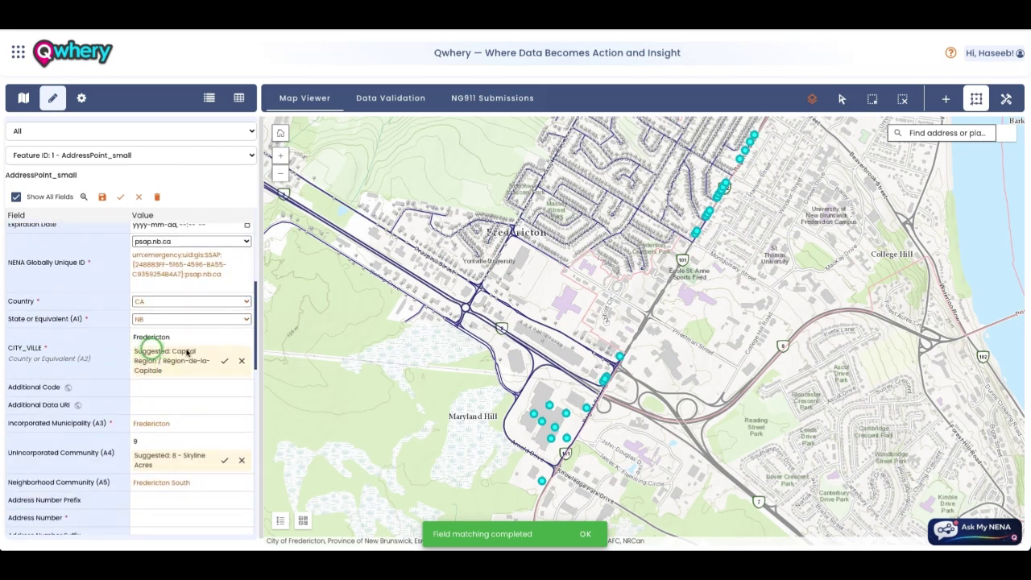
pyautogui.scroll(1, 154, 368)
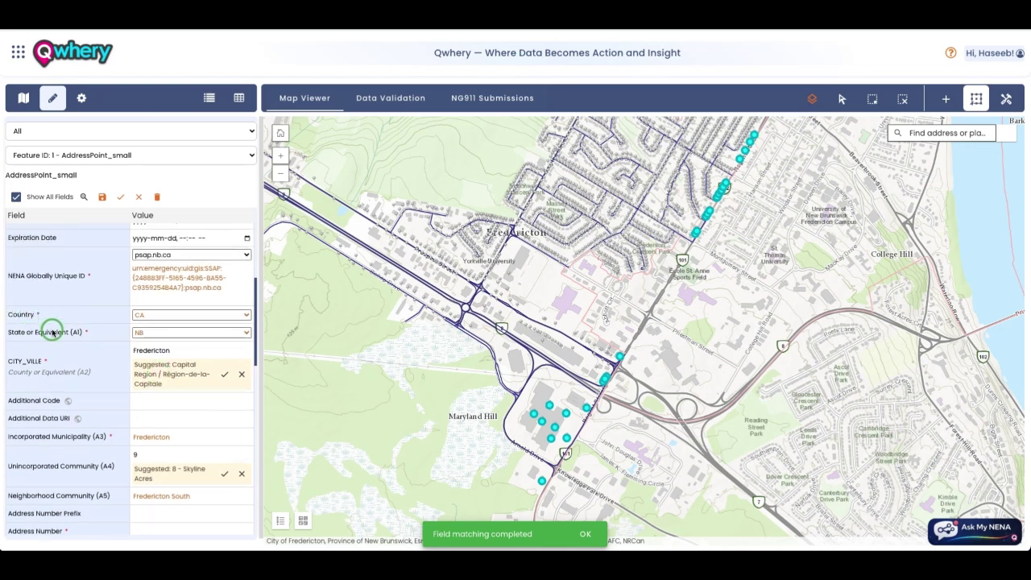
pyautogui.scroll(3, 81, 337)
pyautogui.scroll(7, 83, 338)
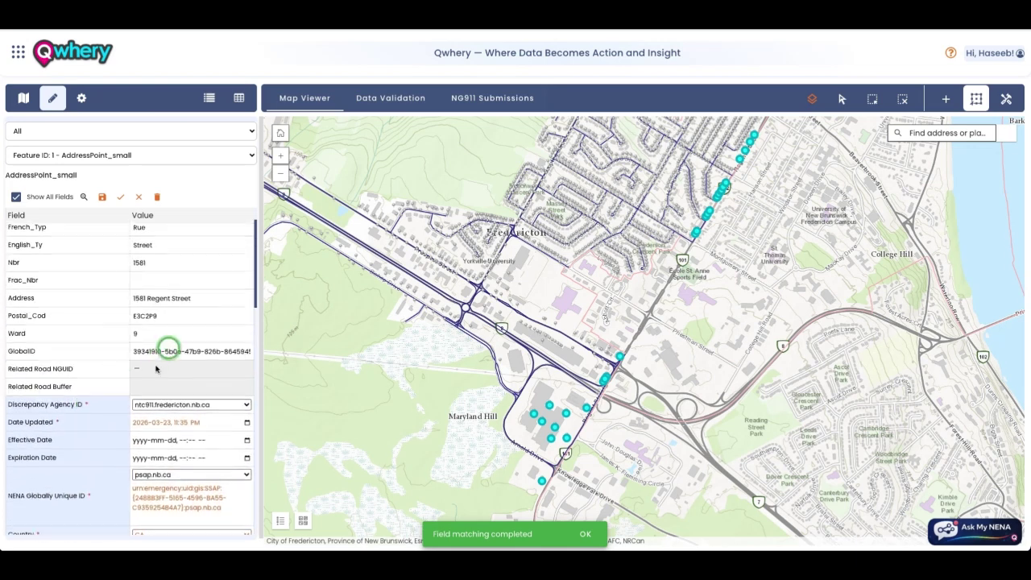
pyautogui.scroll(-2, 167, 429)
pyautogui.scroll(3, 185, 405)
pyautogui.scroll(-10, 129, 394)
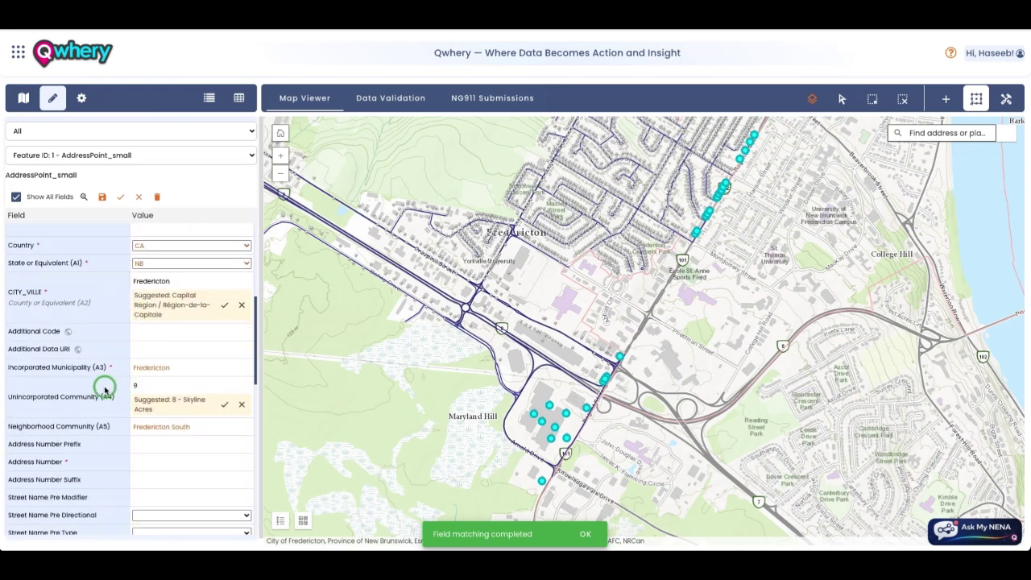
pyautogui.scroll(1, 105, 390)
pyautogui.scroll(3, 105, 389)
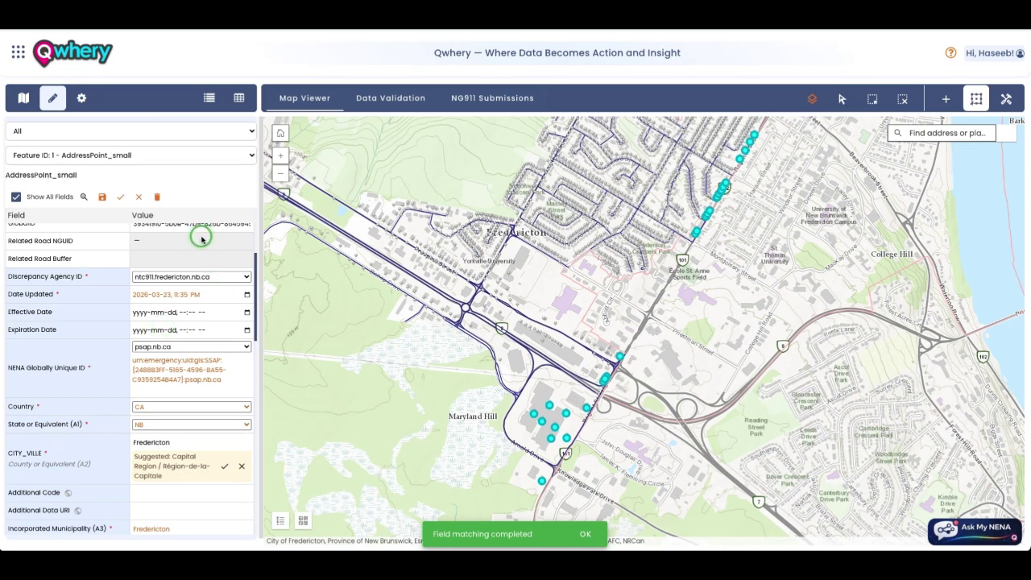
# Step: Check the Data Validation results, then return to Feature ID 1's map and attribute form
pyautogui.click(398, 103)
pyautogui.click(326, 100)
pyautogui.click(160, 347)
pyautogui.scroll(-1, 162, 347)
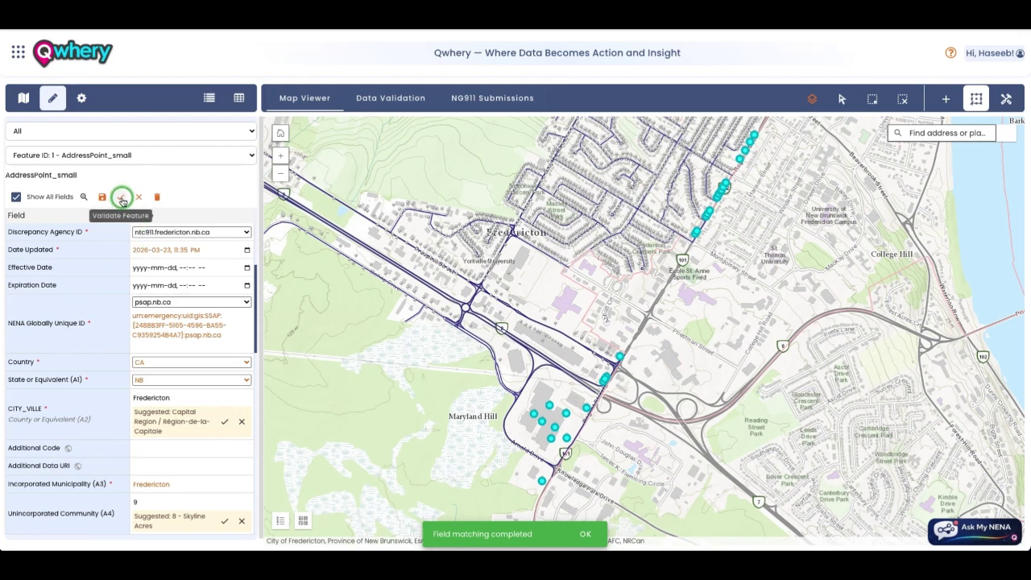
pyautogui.click(121, 200)
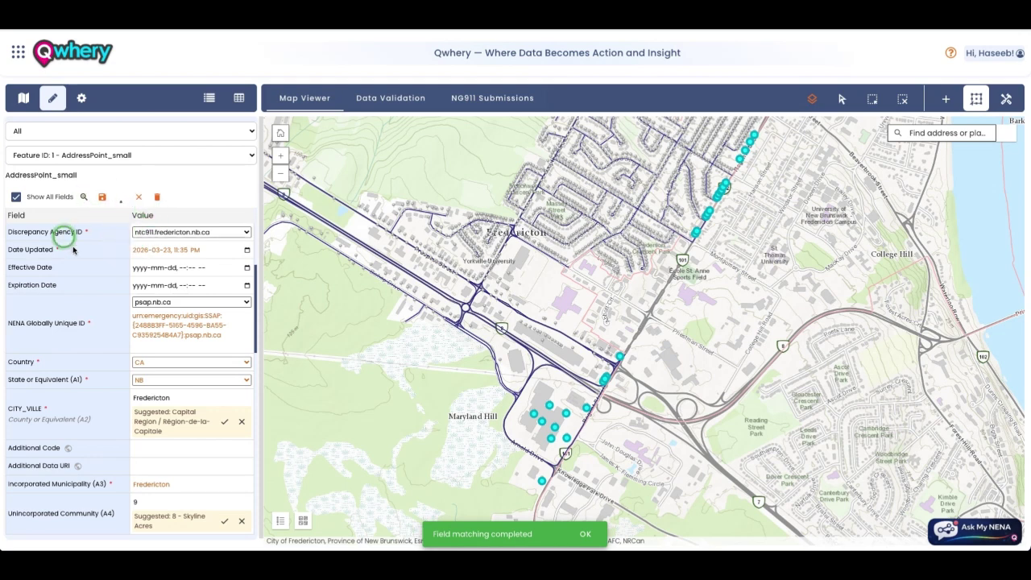
pyautogui.scroll(4, 129, 266)
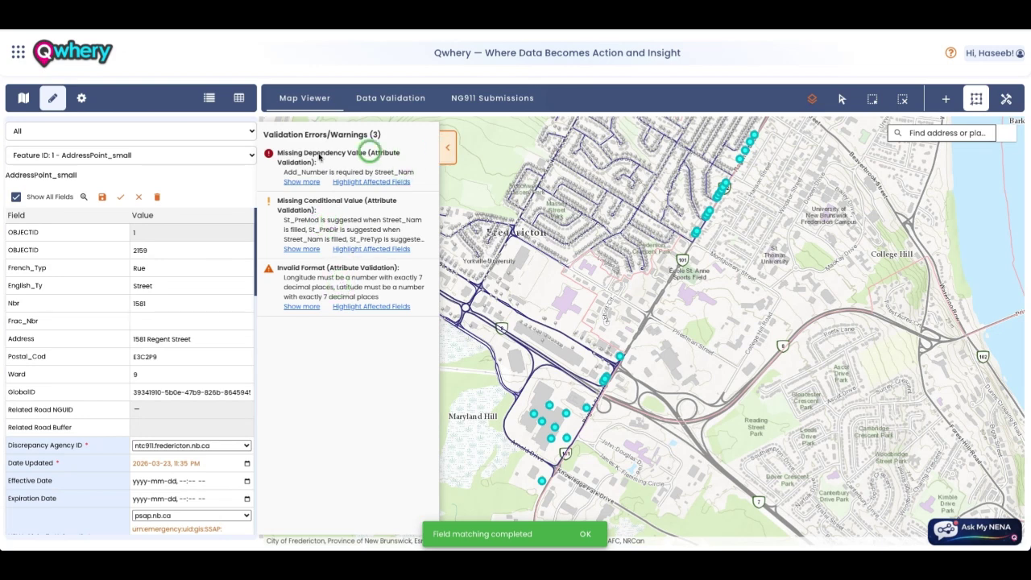
pyautogui.click(354, 181)
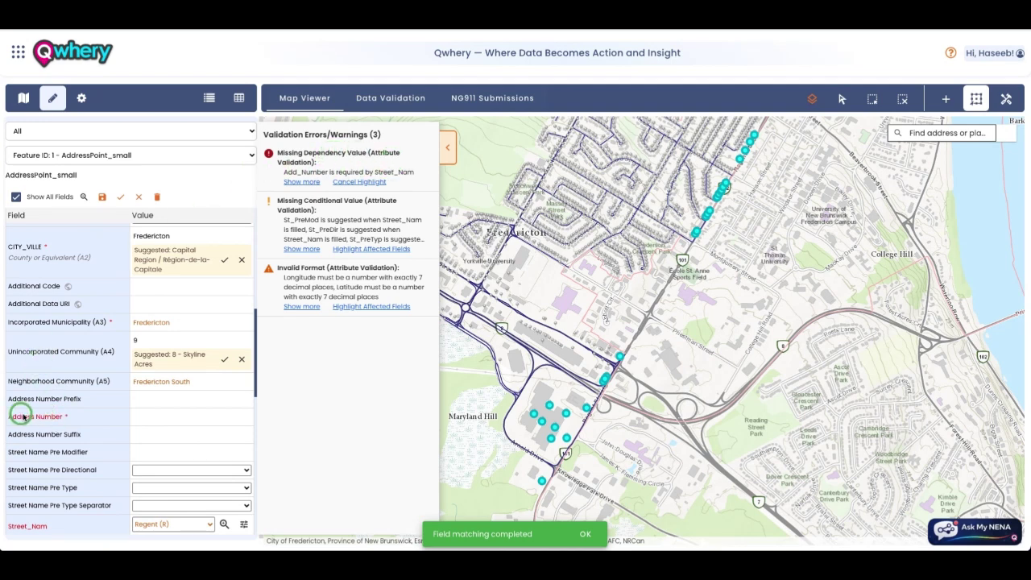
pyautogui.scroll(-1, 28, 415)
pyautogui.scroll(-2, 30, 416)
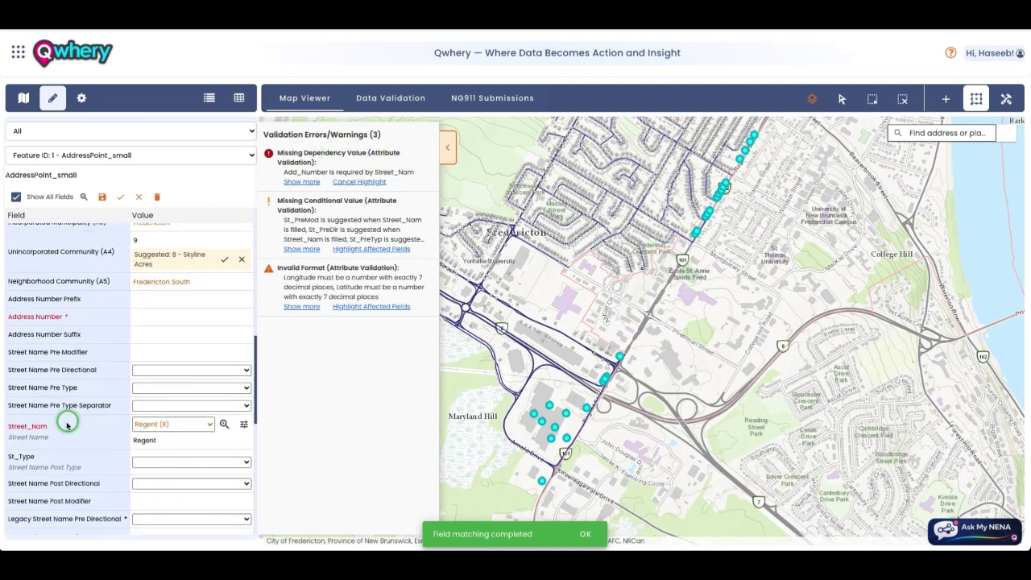
# Step: Inspect the Street_Nam and Pre Type options without choosing, then select the Missing Conditional Value heading
pyautogui.click(161, 423)
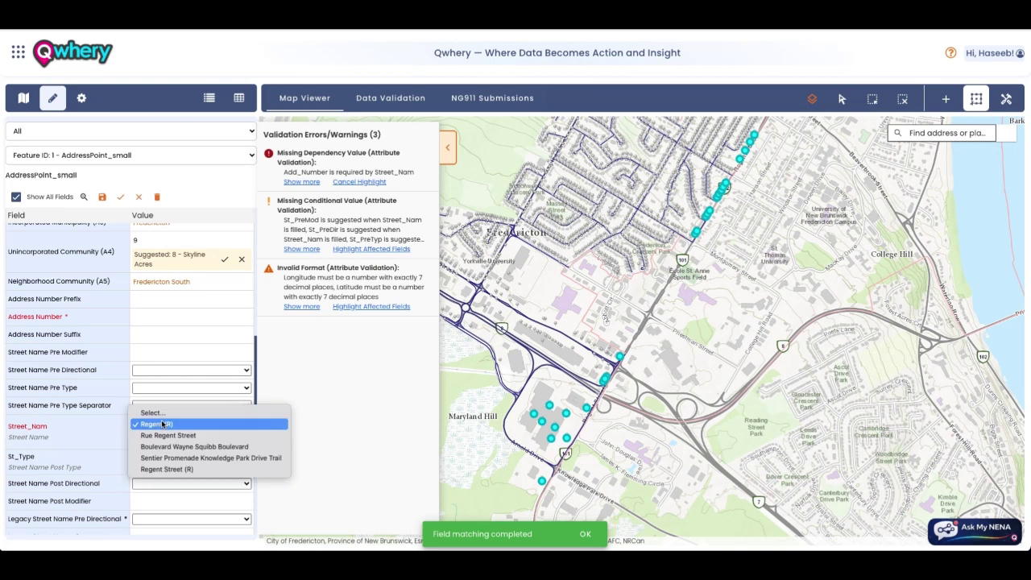
pyautogui.click(80, 424)
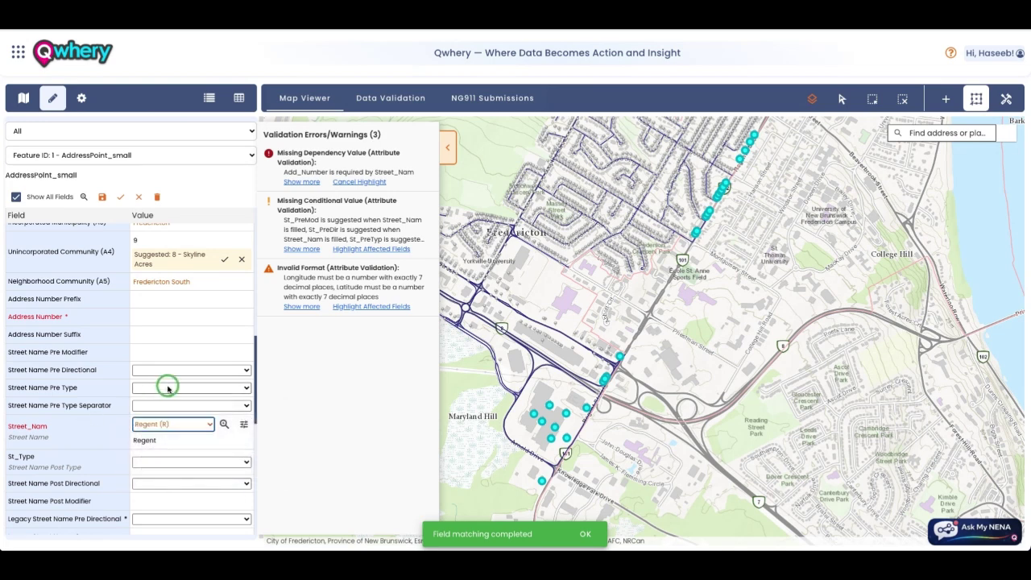
pyautogui.click(168, 388)
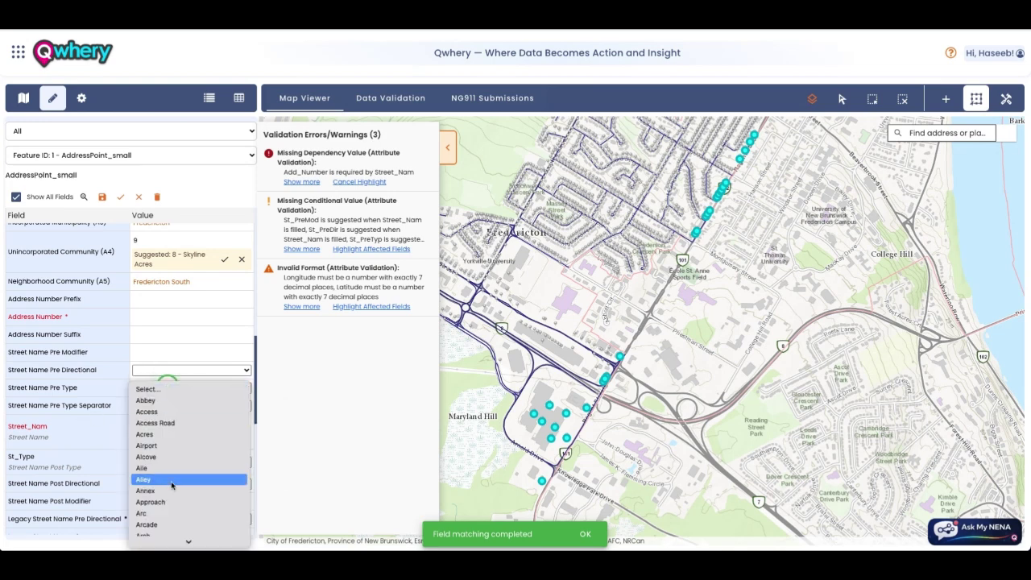
pyautogui.click(115, 375)
pyautogui.scroll(10, 115, 370)
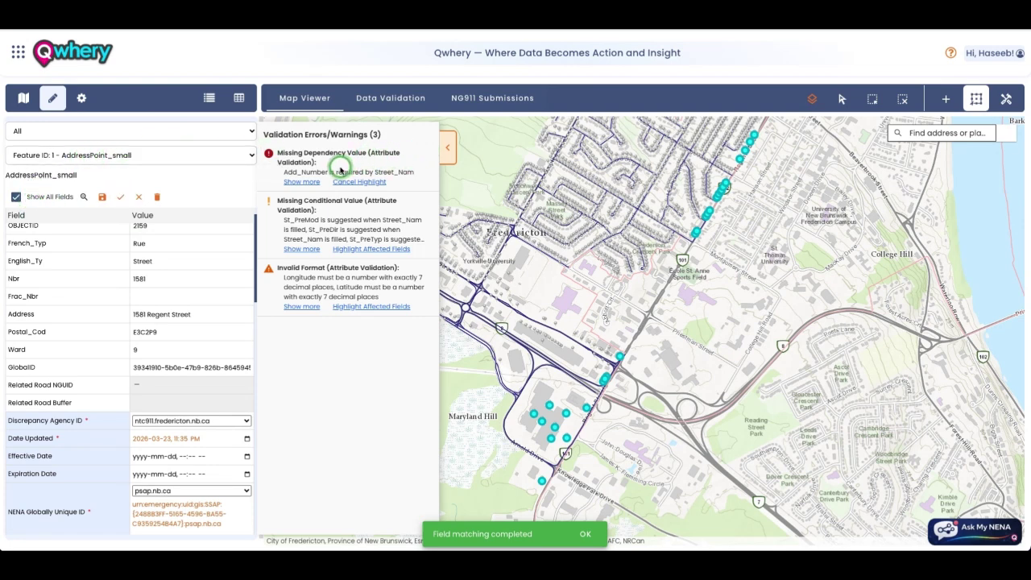
pyautogui.tripleClick(276, 202)
pyautogui.hotkey('ctrl', 'c')
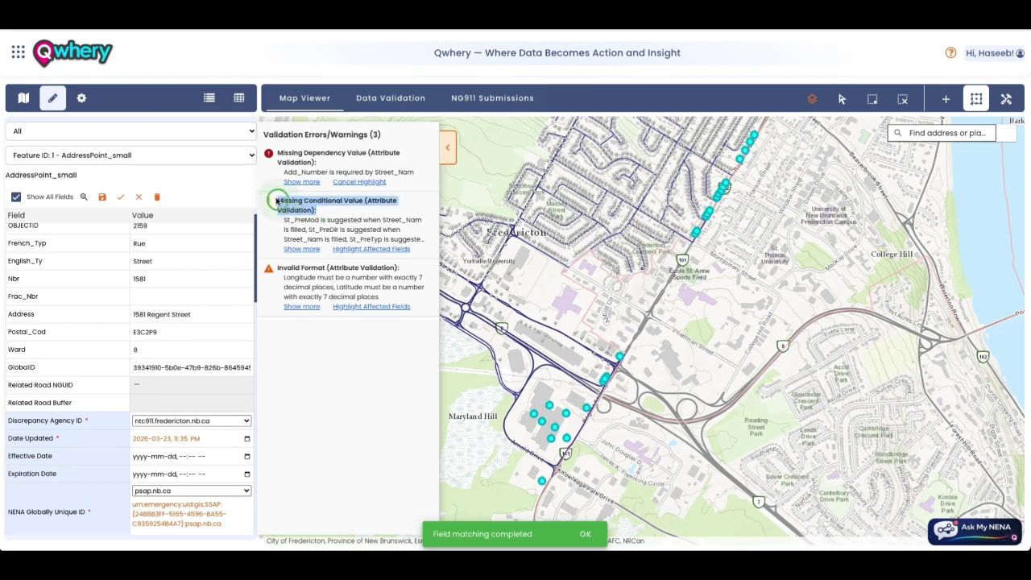
# Step: Ask the NENA assistant about the pasted Missing Conditional Value heading, then minimize its chat
pyautogui.click(997, 525)
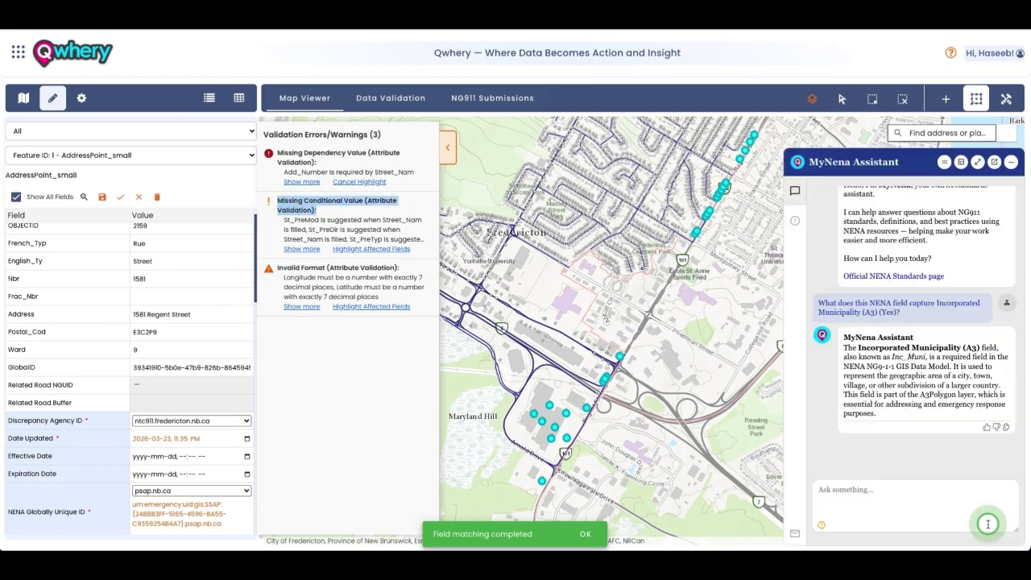
pyautogui.click(949, 496)
pyautogui.hotkey('ctrl', 'v')
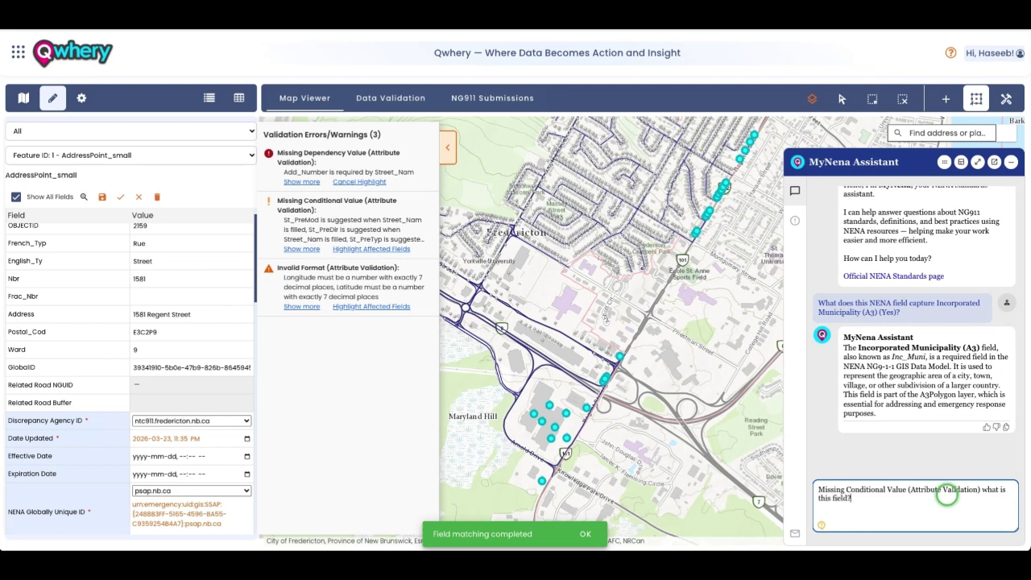
pyautogui.press('Return')
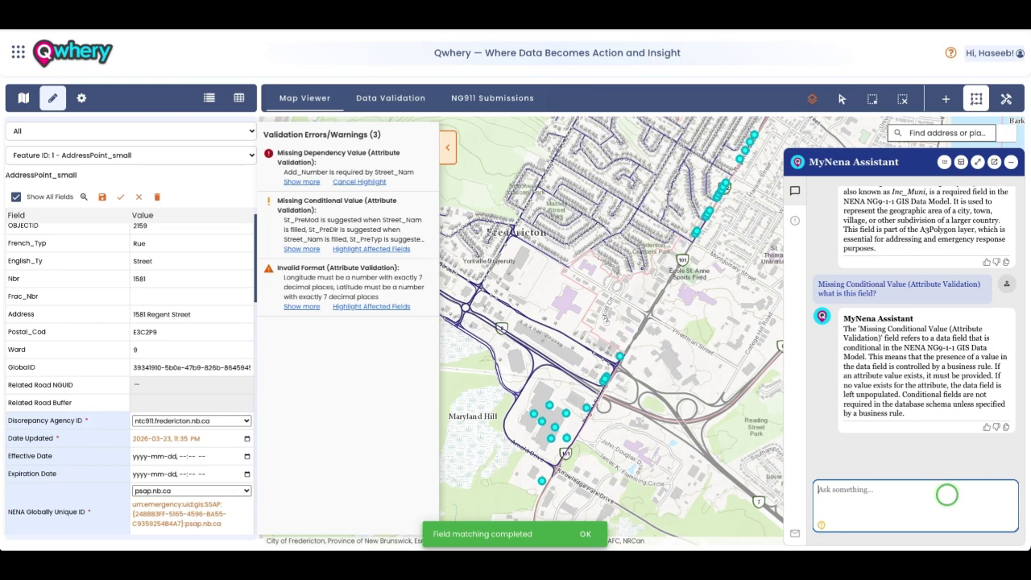
pyautogui.click(1011, 161)
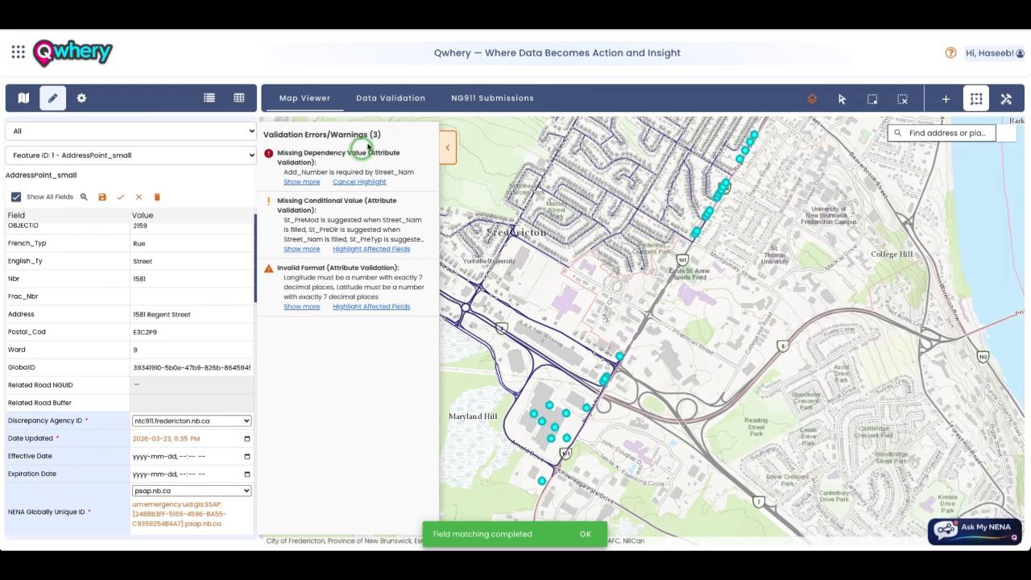
# Step: Collapse the validation warnings and bring up the Bulk Data Update Tool from the batch tools
pyautogui.click(448, 144)
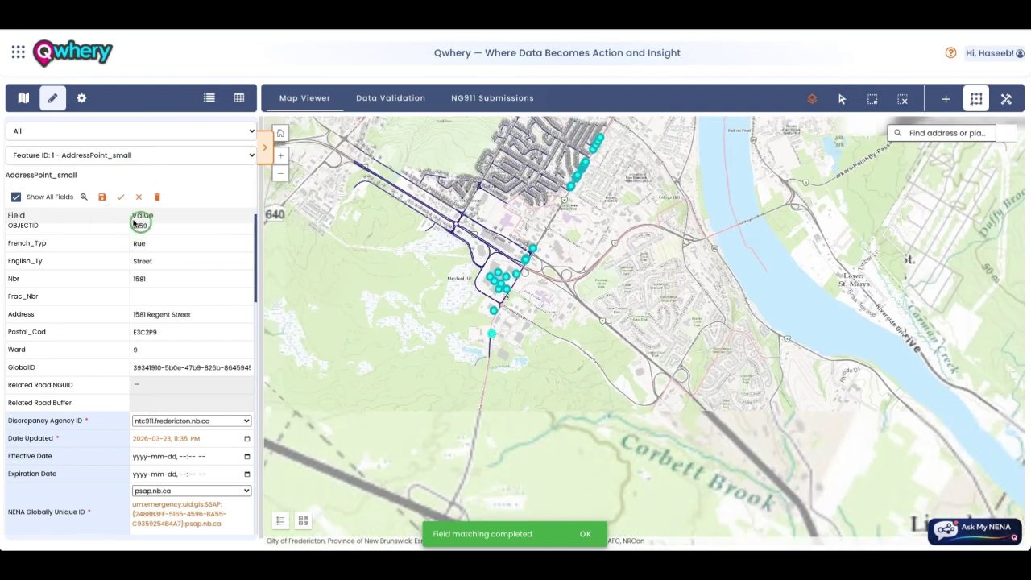
pyautogui.click(1002, 98)
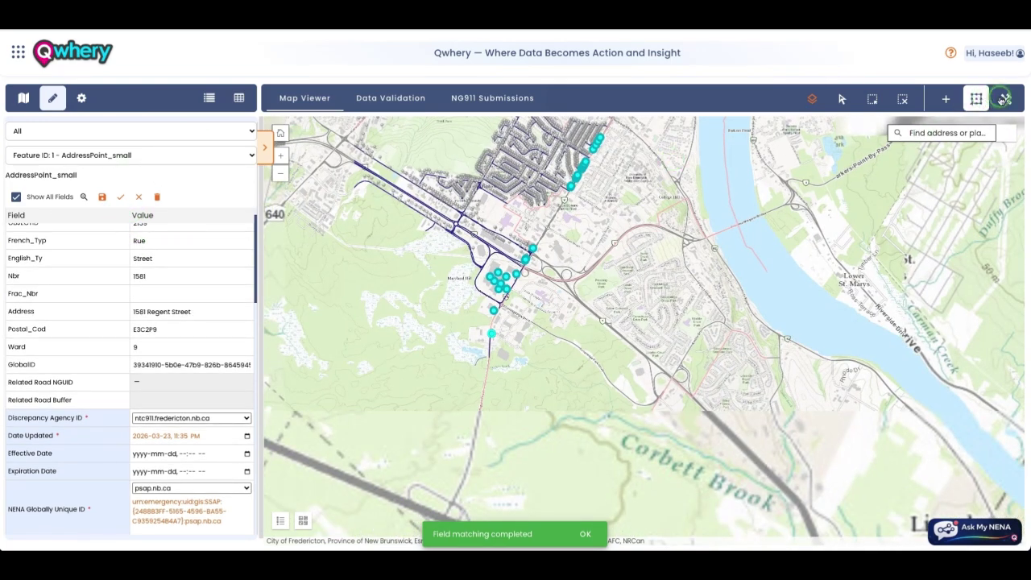
pyautogui.click(840, 98)
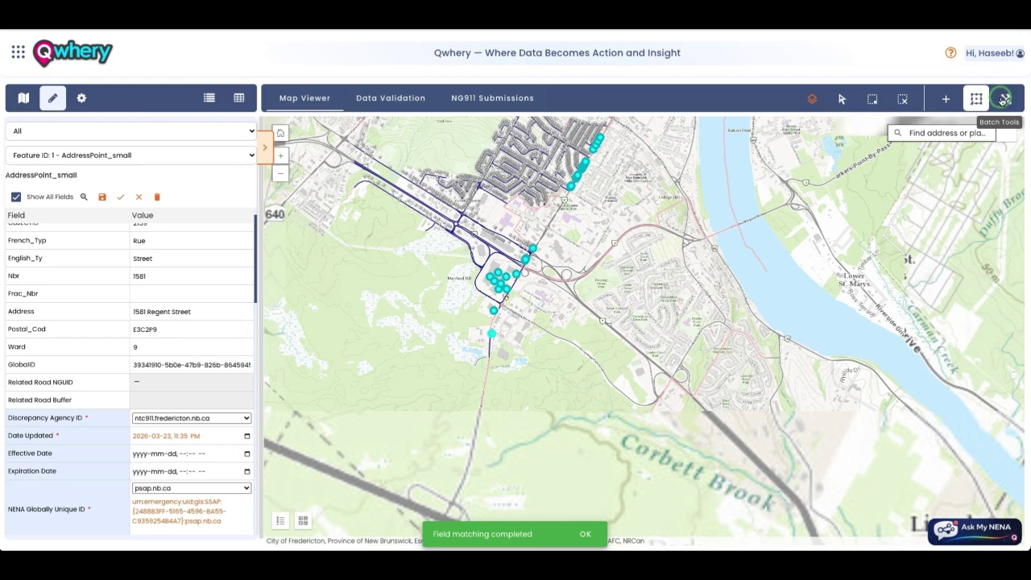
pyautogui.click(976, 99)
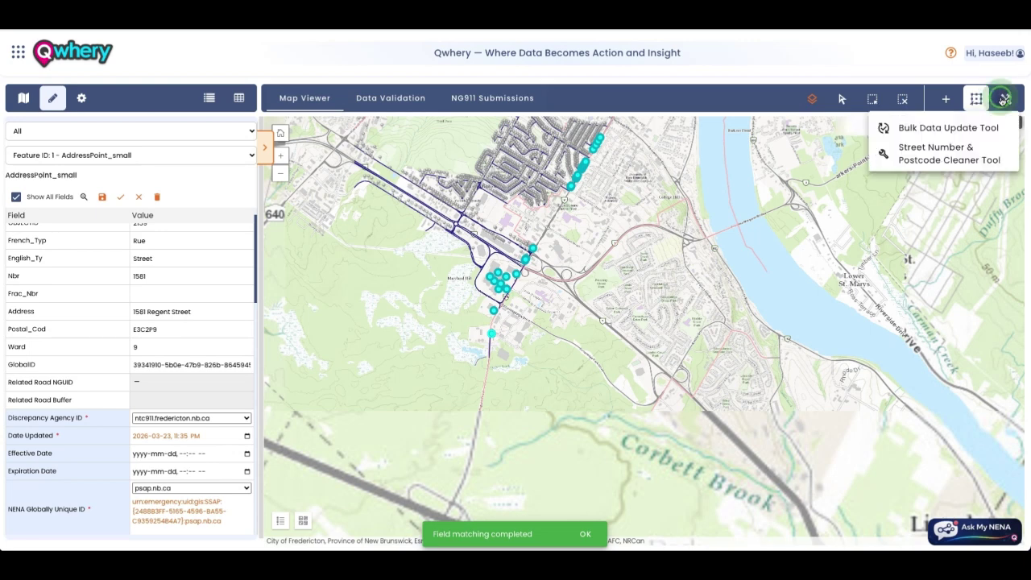
pyautogui.click(930, 128)
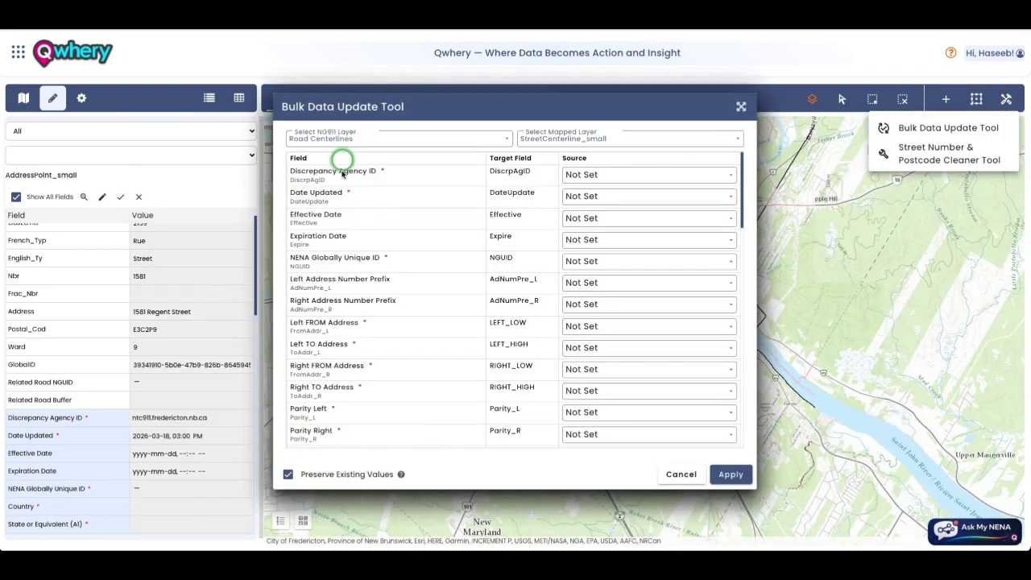
# Step: Target Road Centerlines from StreetCenterline_small and set Date Updated to Auto Fill in Eastern Time
pyautogui.click(572, 175)
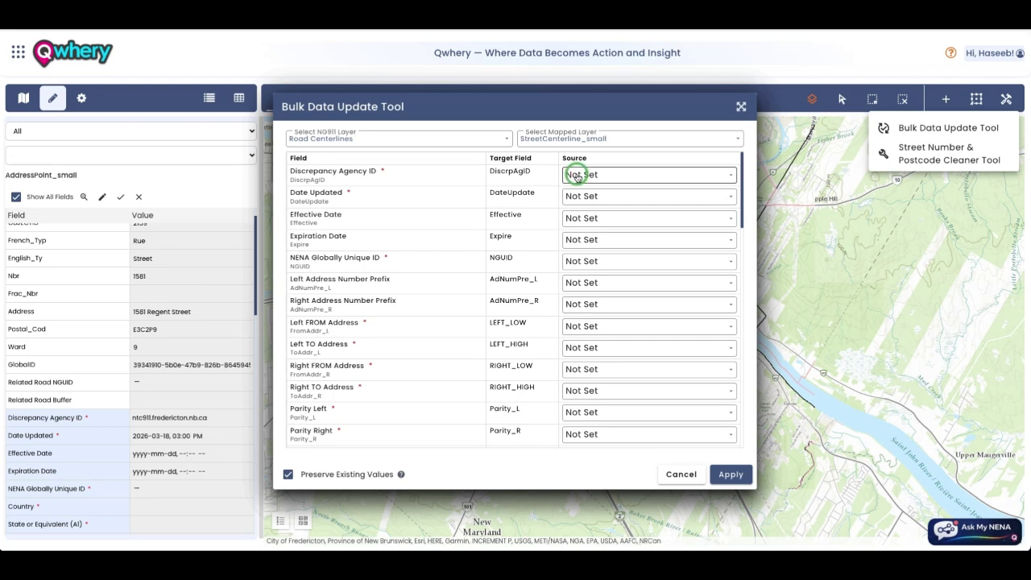
pyautogui.click(360, 184)
pyautogui.click(347, 216)
pyautogui.click(352, 216)
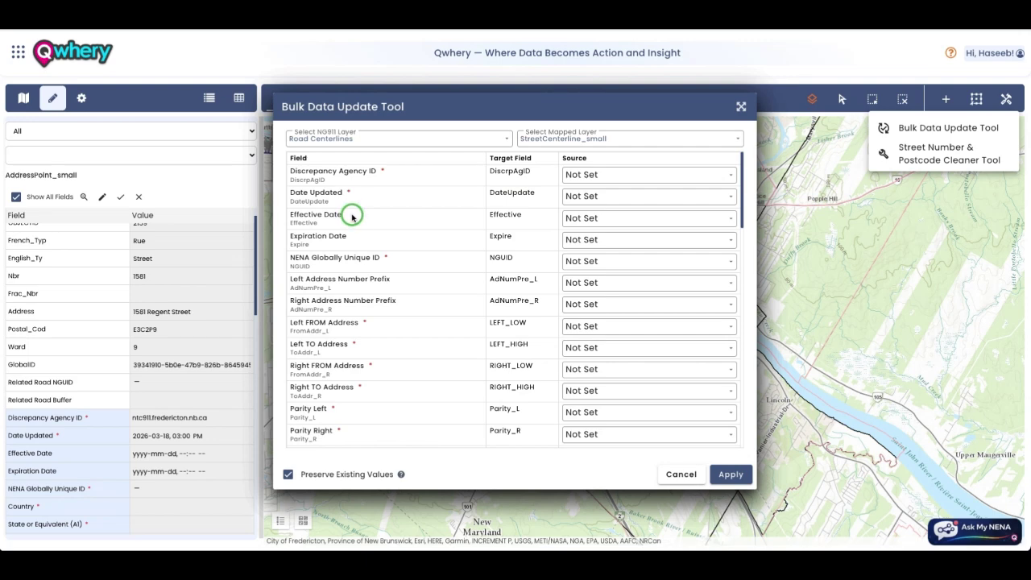
pyautogui.scroll(-2, 478, 233)
pyautogui.scroll(1, 516, 214)
pyautogui.click(581, 174)
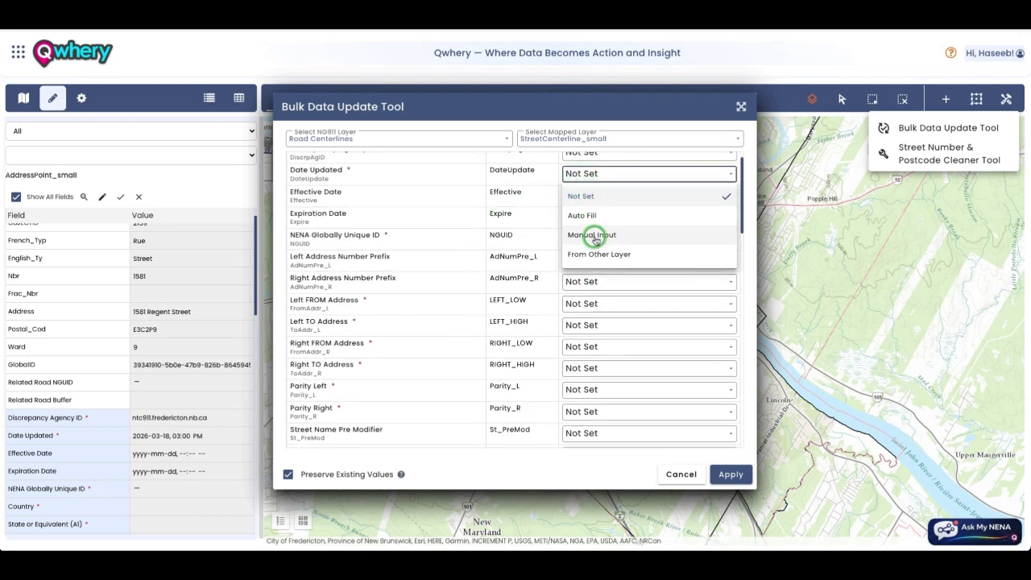
pyautogui.click(600, 214)
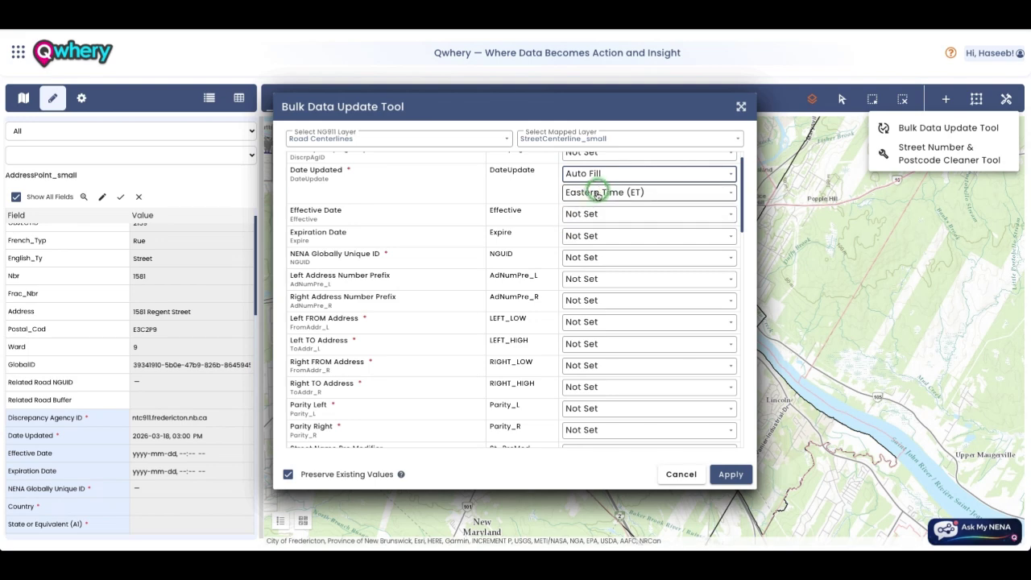
pyautogui.click(590, 194)
pyautogui.scroll(-1, 593, 290)
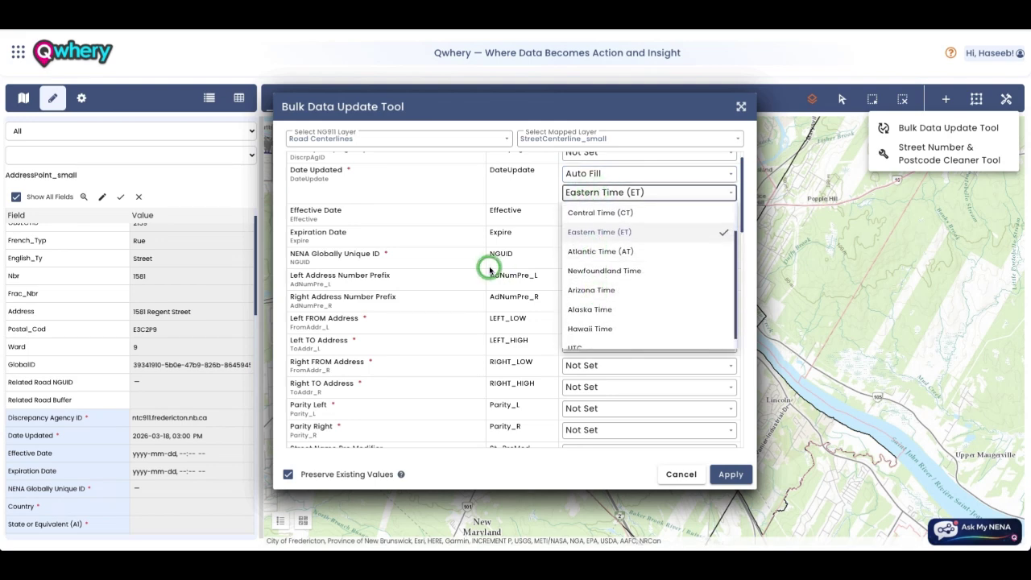
pyautogui.scroll(-1, 489, 269)
pyautogui.scroll(-5, 489, 268)
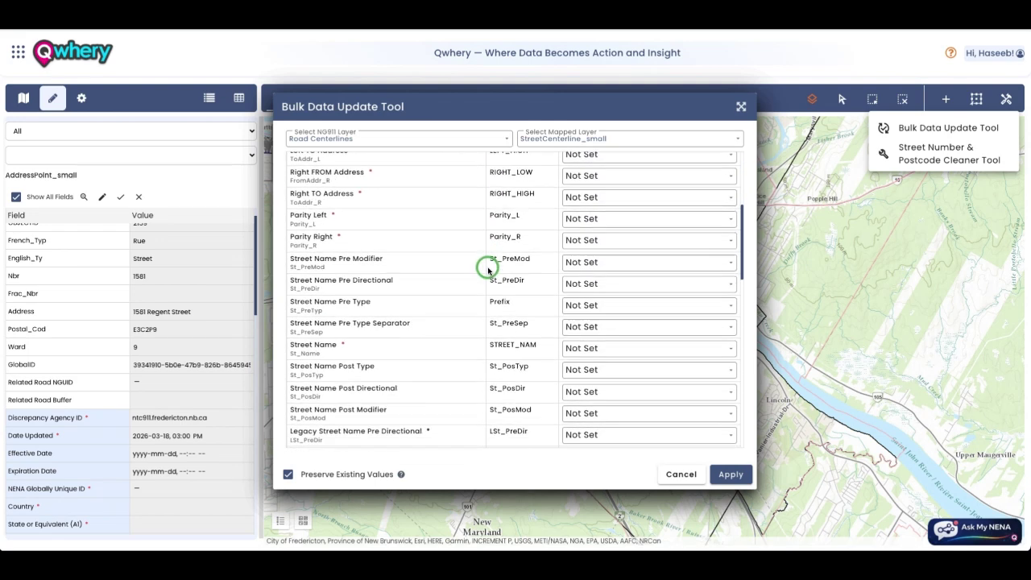
# Step: Set the Street Name source to a manually entered value
pyautogui.click(570, 334)
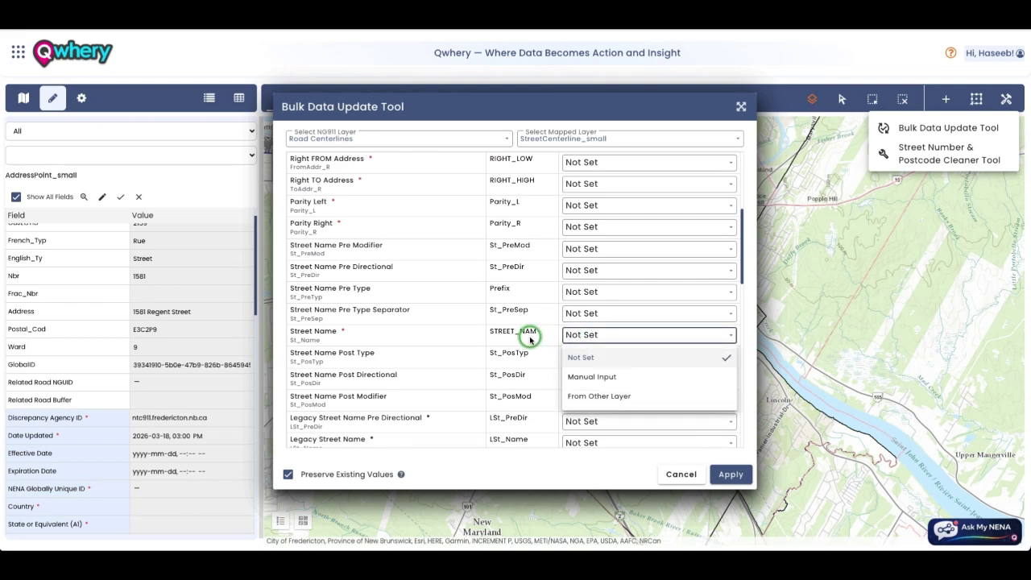
pyautogui.click(585, 372)
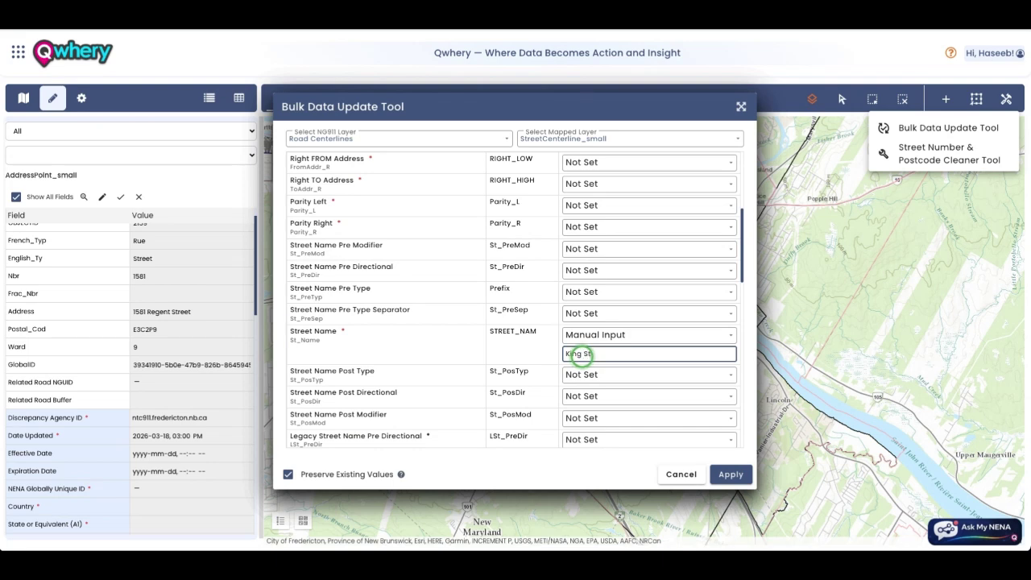
pyautogui.scroll(-1, 674, 438)
pyautogui.scroll(7, 412, 273)
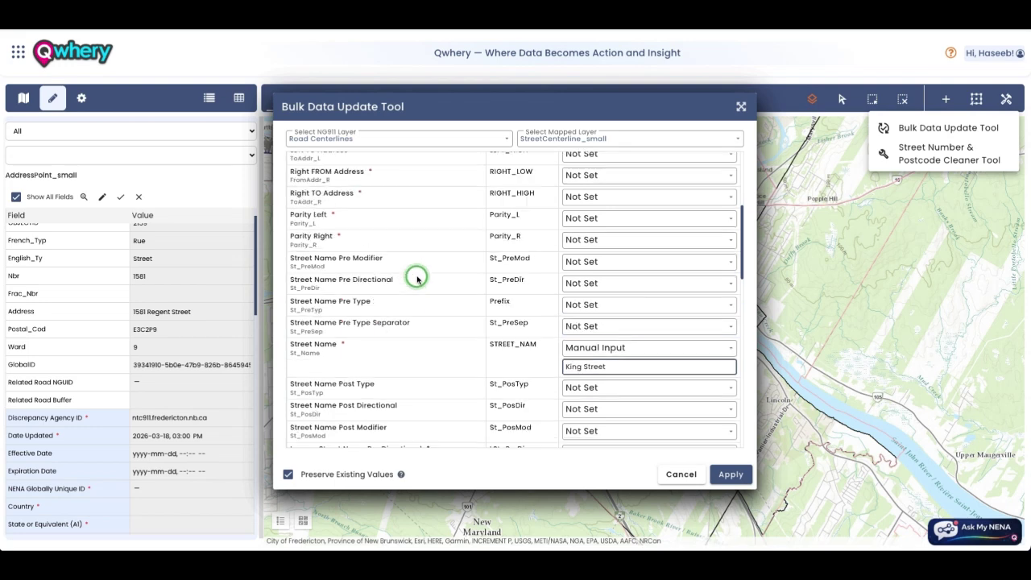
# Step: Set Discrepancy Agency ID to come From Other Layer, browsing source layers without picking one
pyautogui.click(383, 144)
pyautogui.scroll(-2, 370, 222)
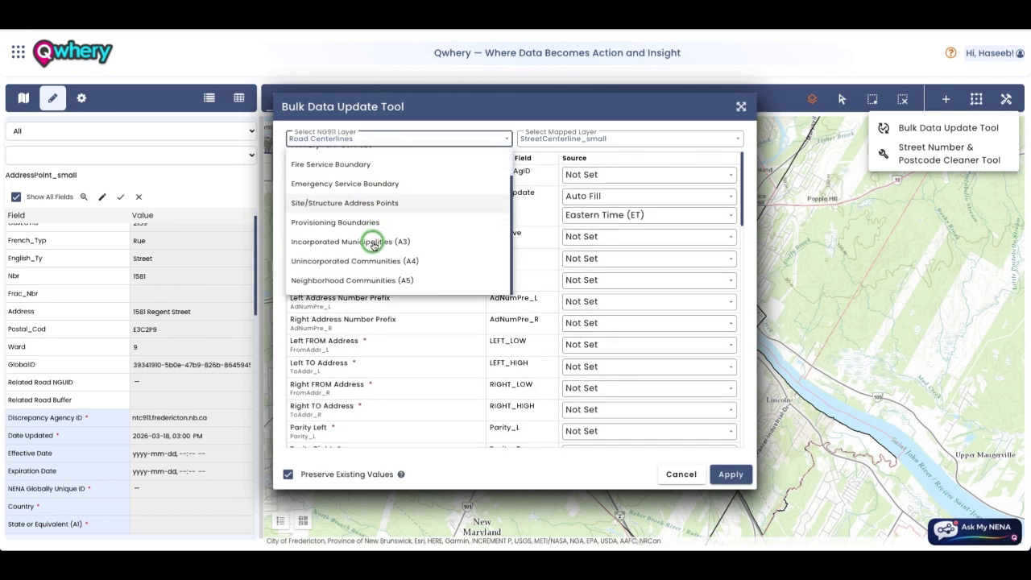
pyautogui.click(554, 155)
pyautogui.click(586, 177)
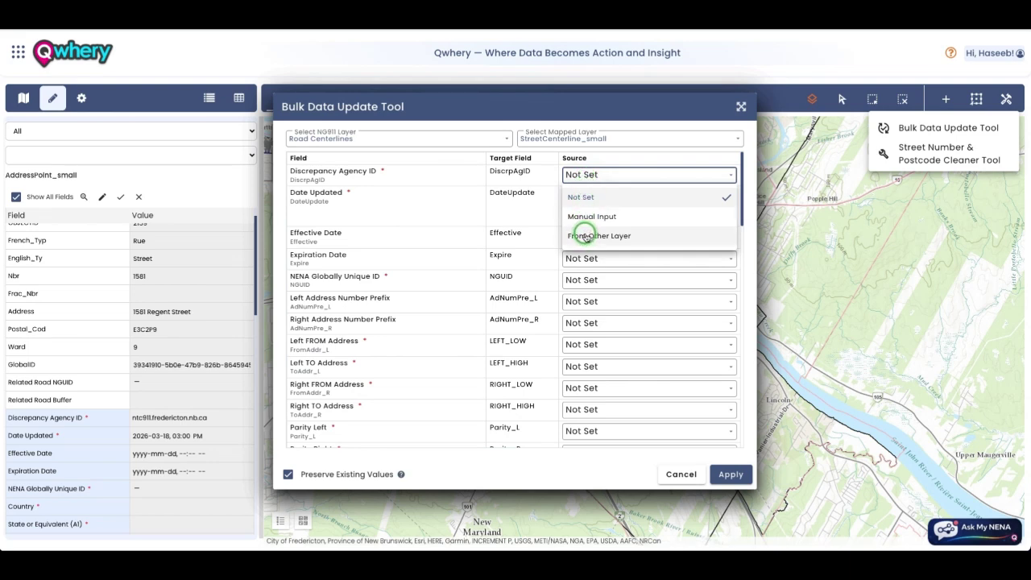
pyautogui.click(586, 236)
pyautogui.click(587, 194)
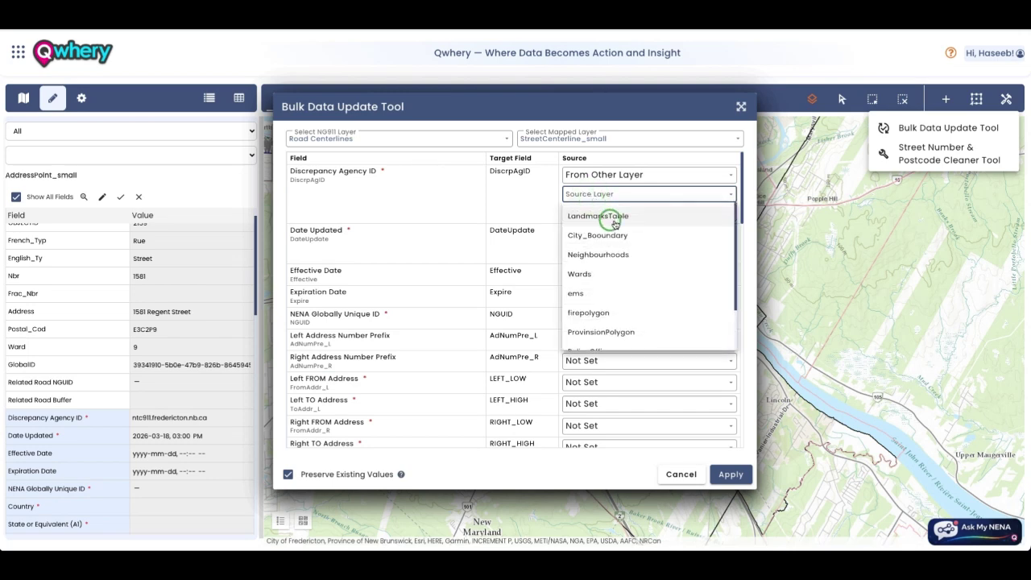
pyautogui.scroll(-1, 593, 315)
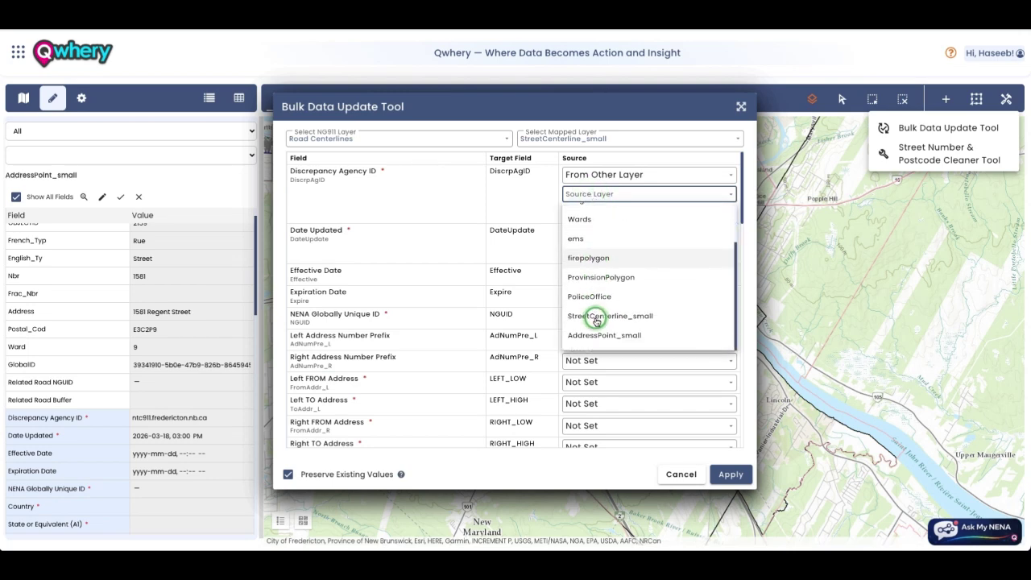
pyautogui.click(508, 316)
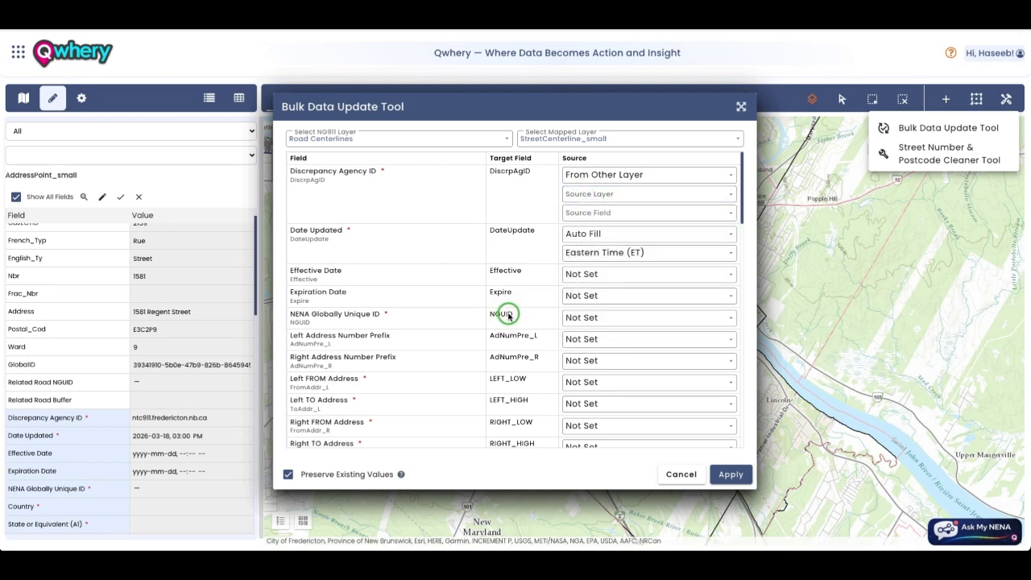
pyautogui.click(260, 106)
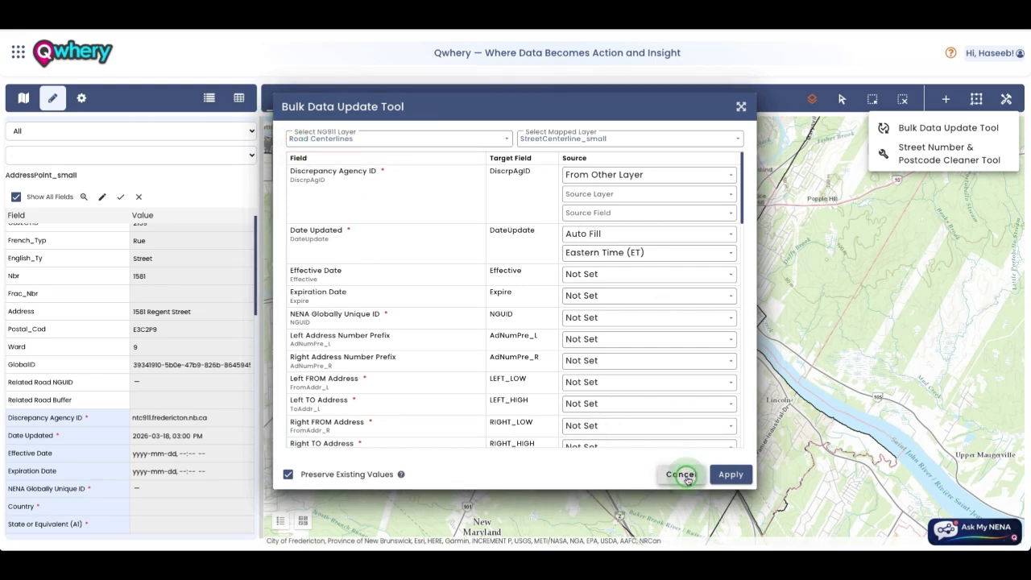
pyautogui.click(703, 317)
# Step: Cancel the bulk update, open Data Validation, and expand Feature IDs 8 and 3
pyautogui.click(679, 475)
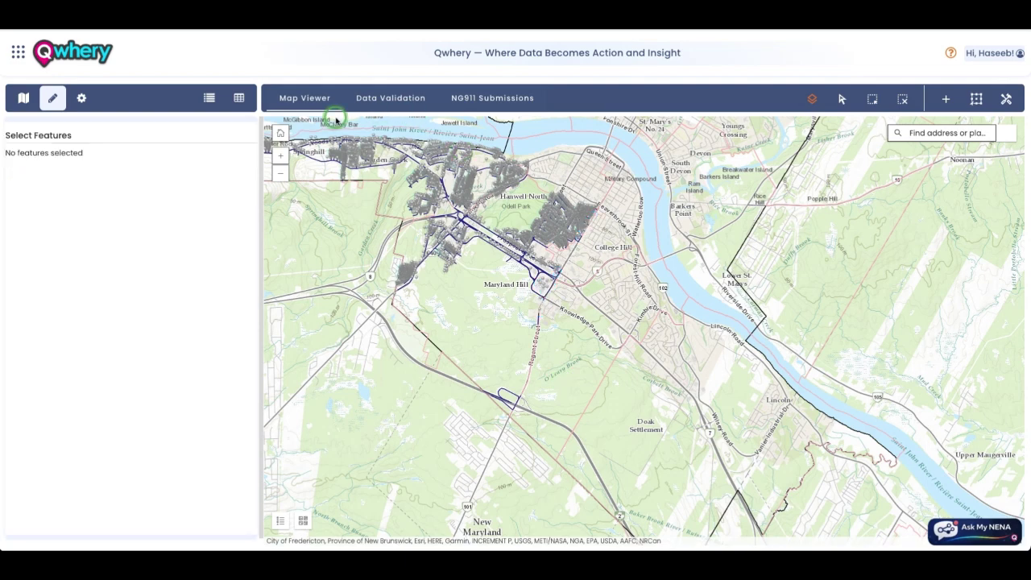
pyautogui.click(390, 97)
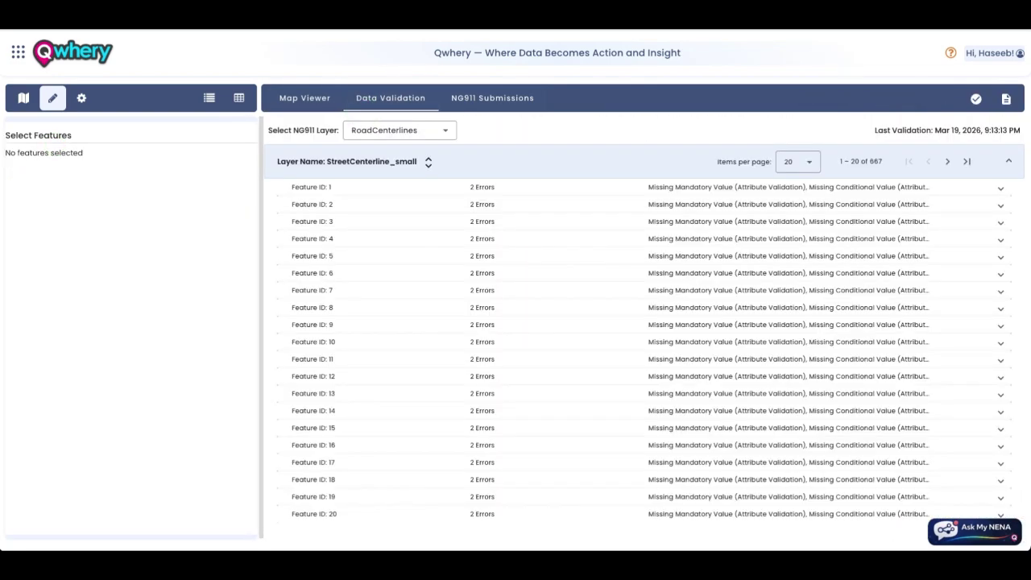
pyautogui.click(396, 304)
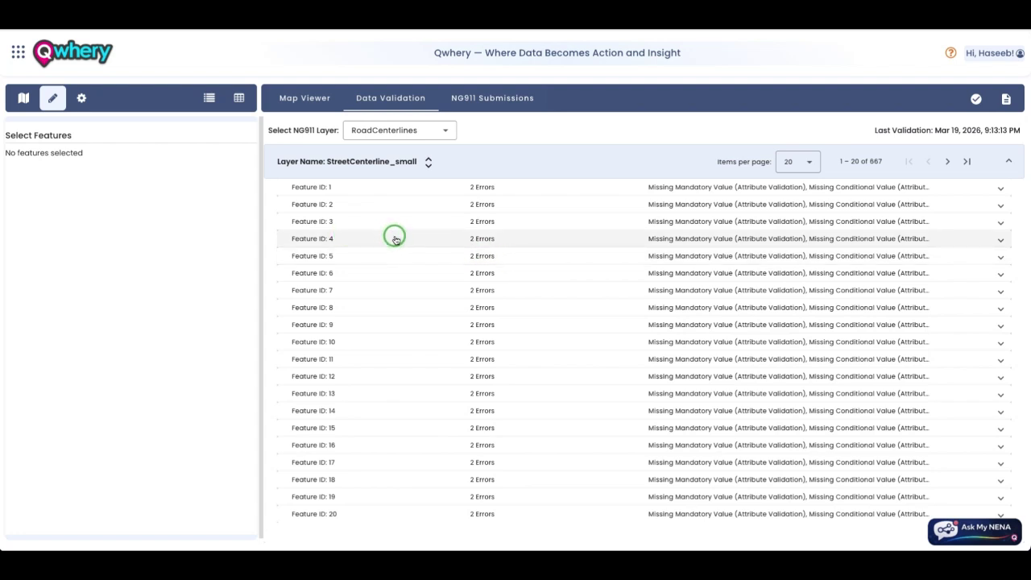
pyautogui.click(434, 306)
pyautogui.click(486, 222)
# Step: Switch to SiteStructureAddressPoint and expand Feature ID 8's five errors, including a duplicate address
pyautogui.click(399, 131)
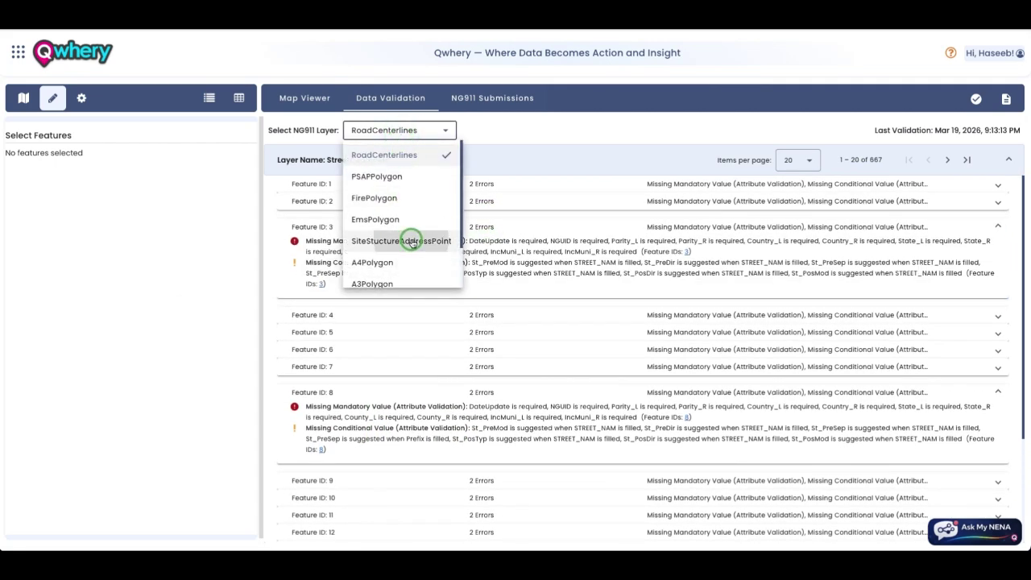
pyautogui.click(404, 240)
pyautogui.click(503, 384)
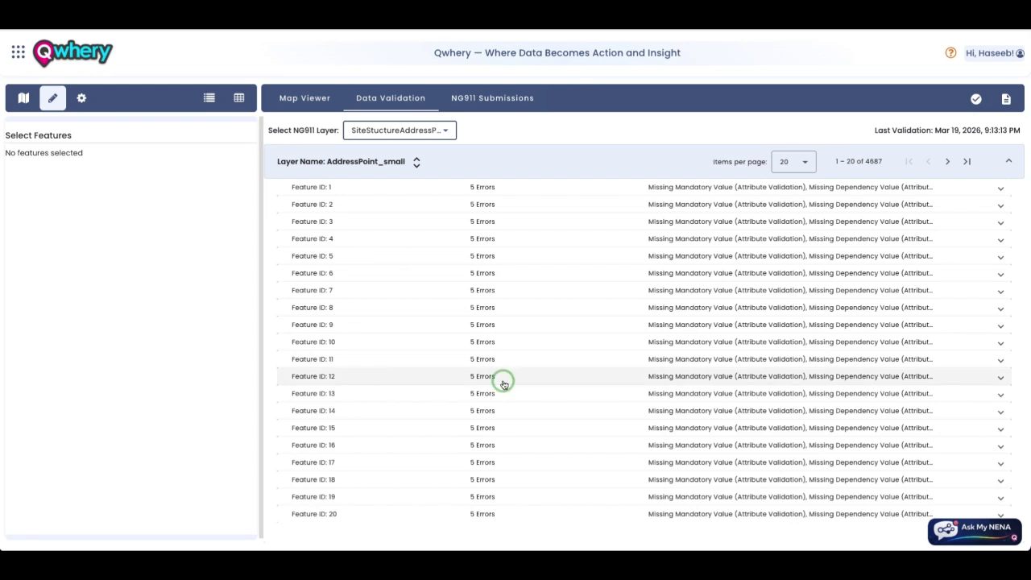
pyautogui.click(487, 307)
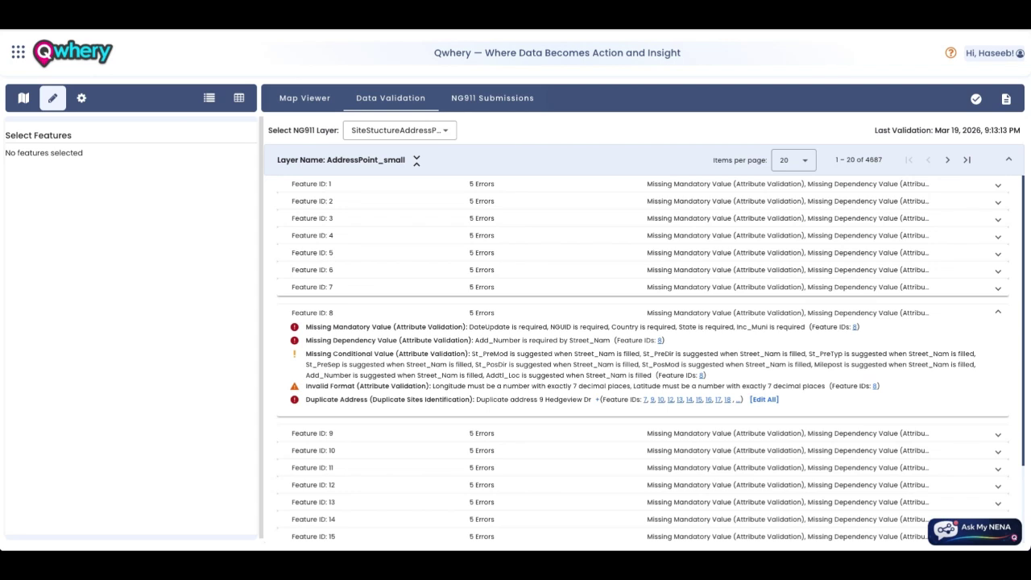
pyautogui.click(11, 284)
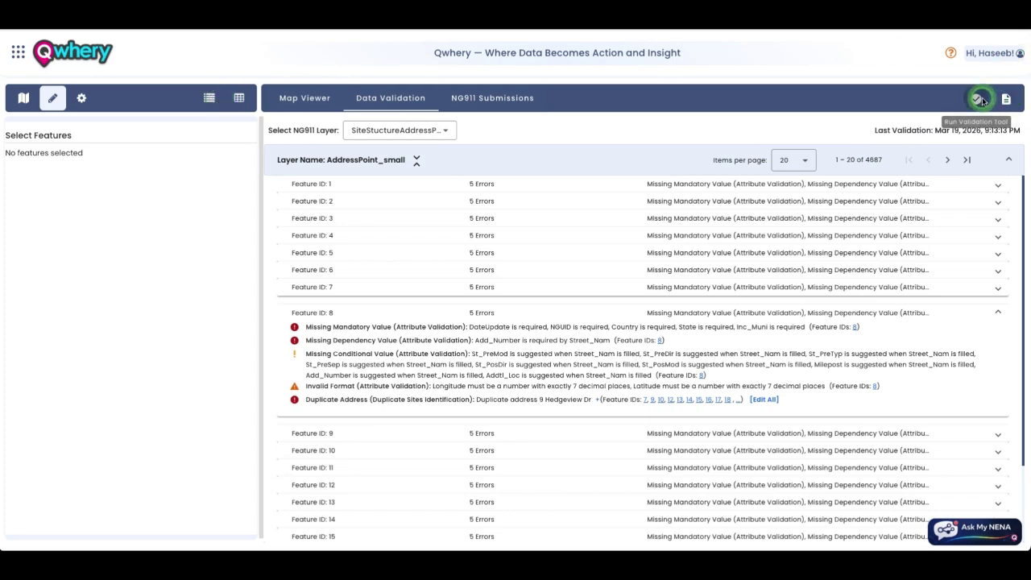
# Step: Restrict the validation run settings to the City_Boundary layer only
pyautogui.click(979, 99)
pyautogui.scroll(-1, 499, 218)
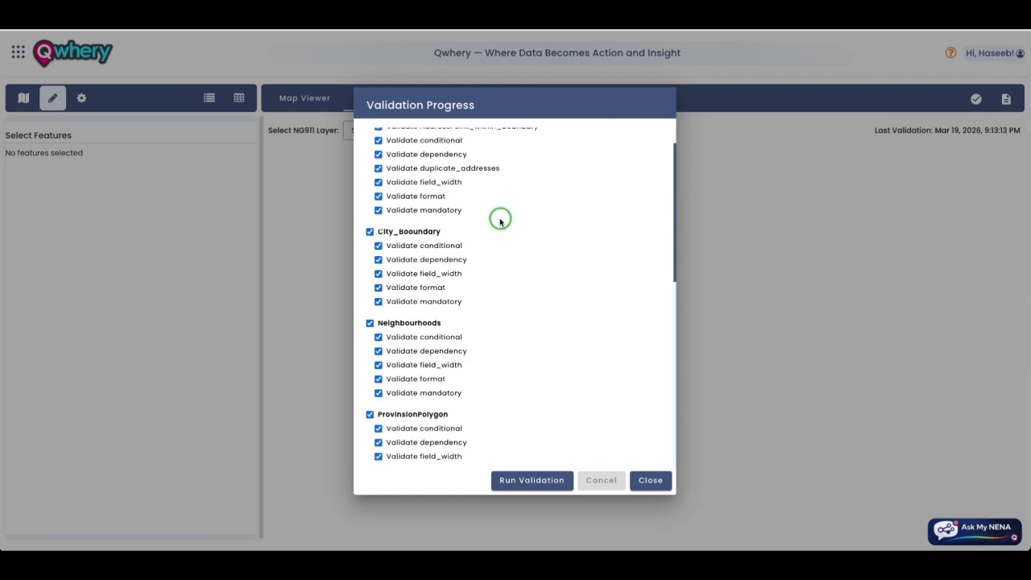
pyautogui.scroll(1, 500, 221)
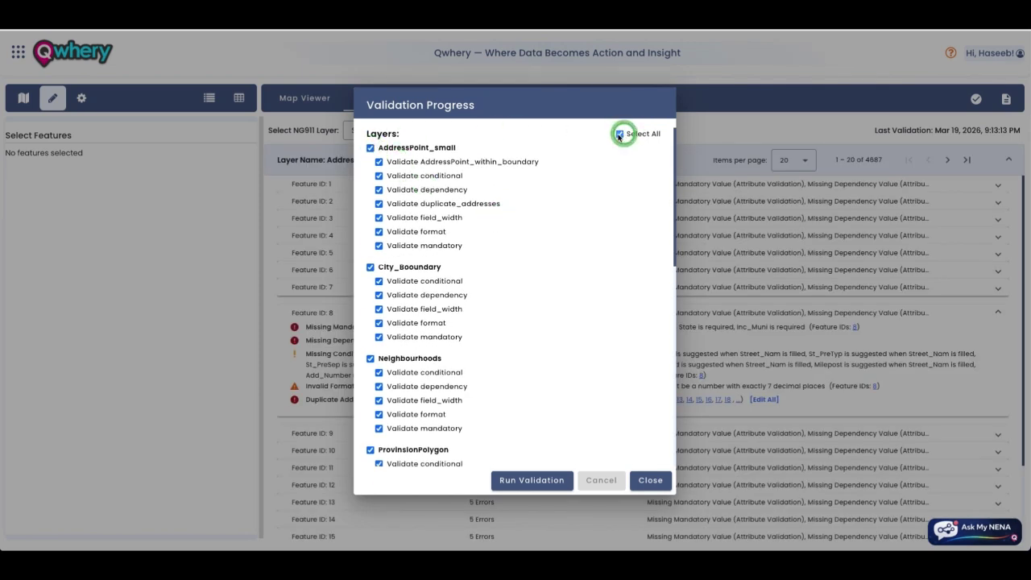
pyautogui.click(619, 134)
pyautogui.click(370, 267)
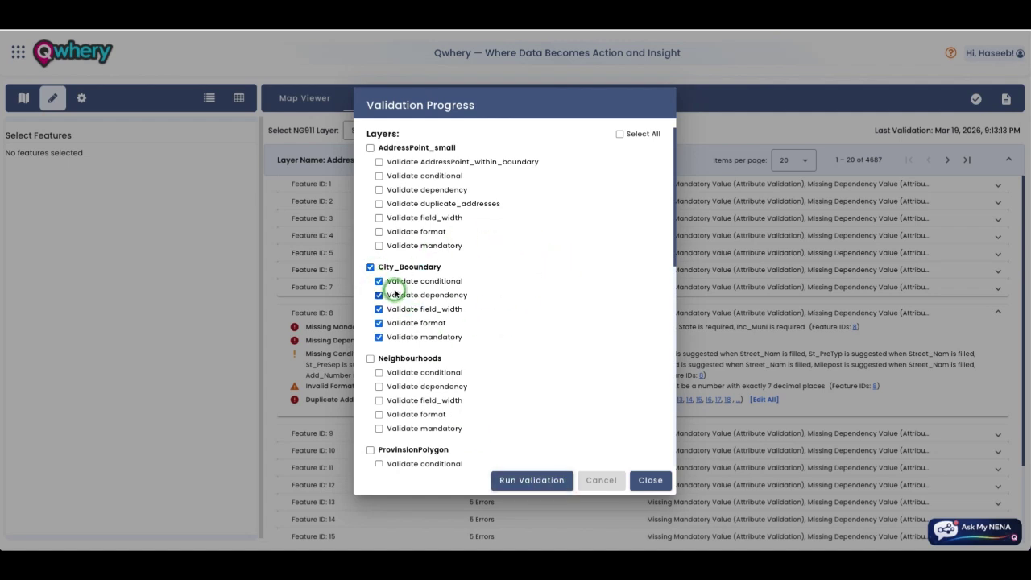
pyautogui.scroll(-4, 403, 292)
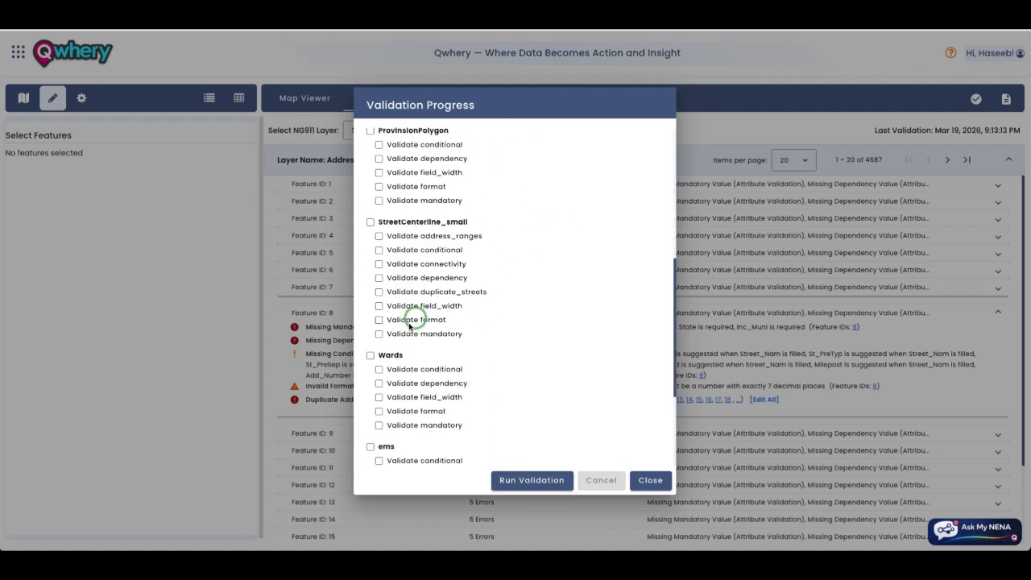
pyautogui.scroll(-3, 410, 308)
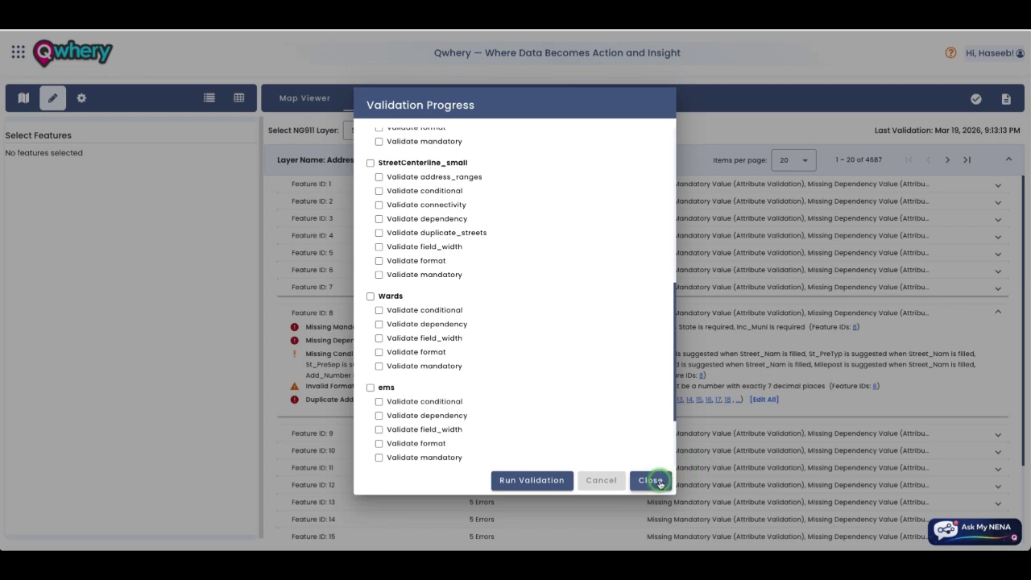
pyautogui.click(650, 480)
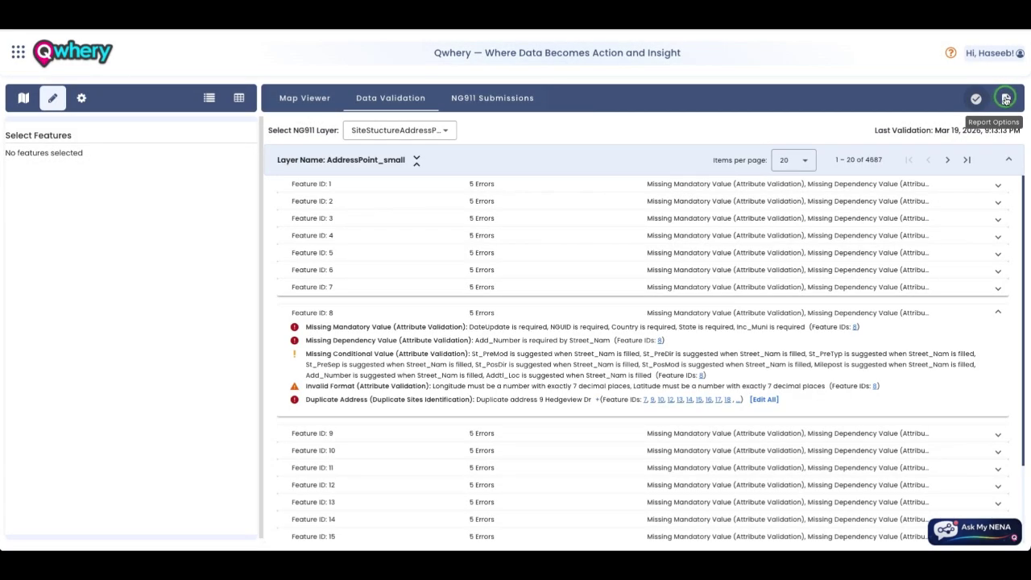
# Step: Check the validation report options, dismiss the empty-report notice, and go to My Profile
pyautogui.click(1005, 98)
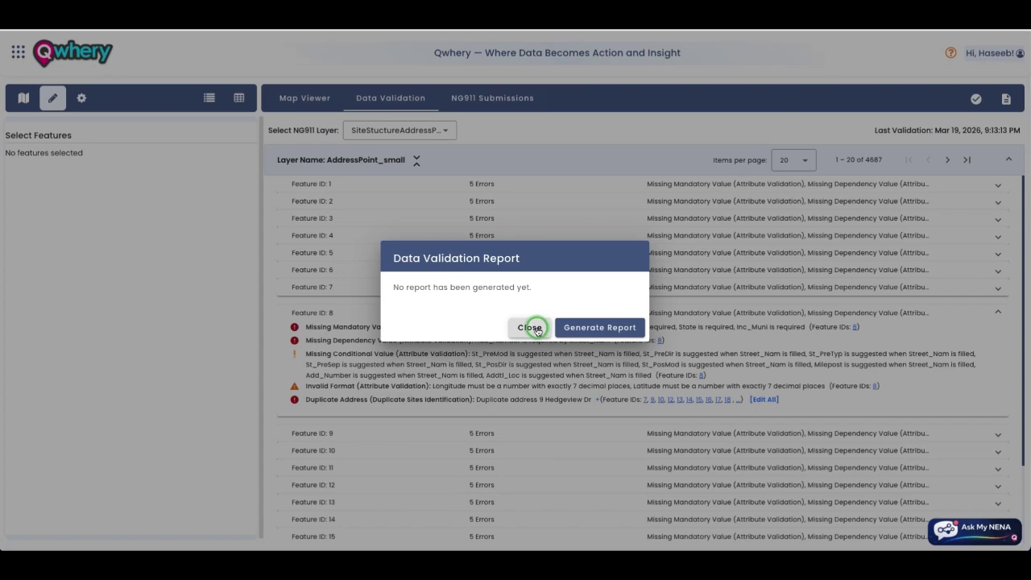
pyautogui.click(532, 328)
pyautogui.click(1015, 51)
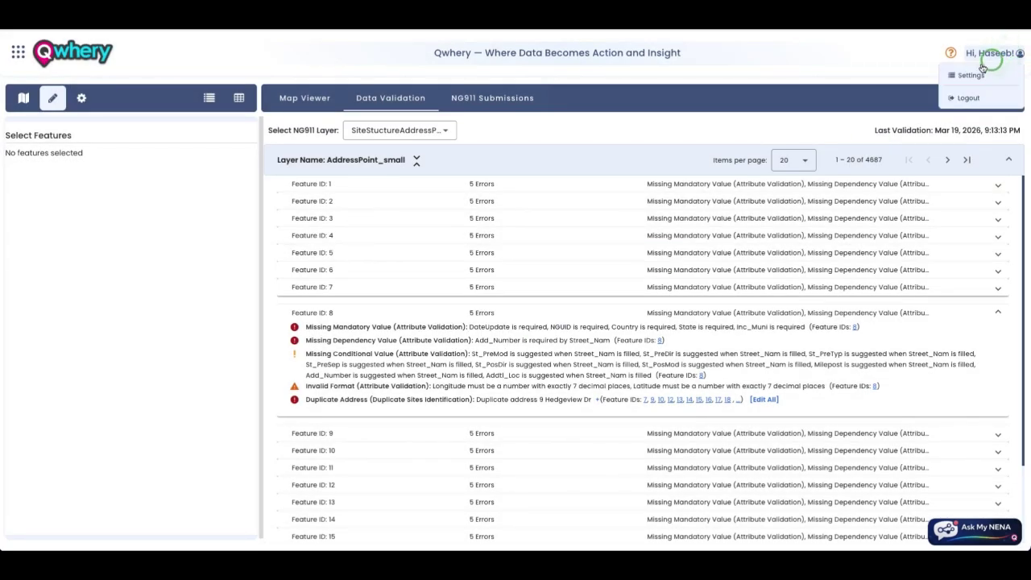
pyautogui.click(955, 74)
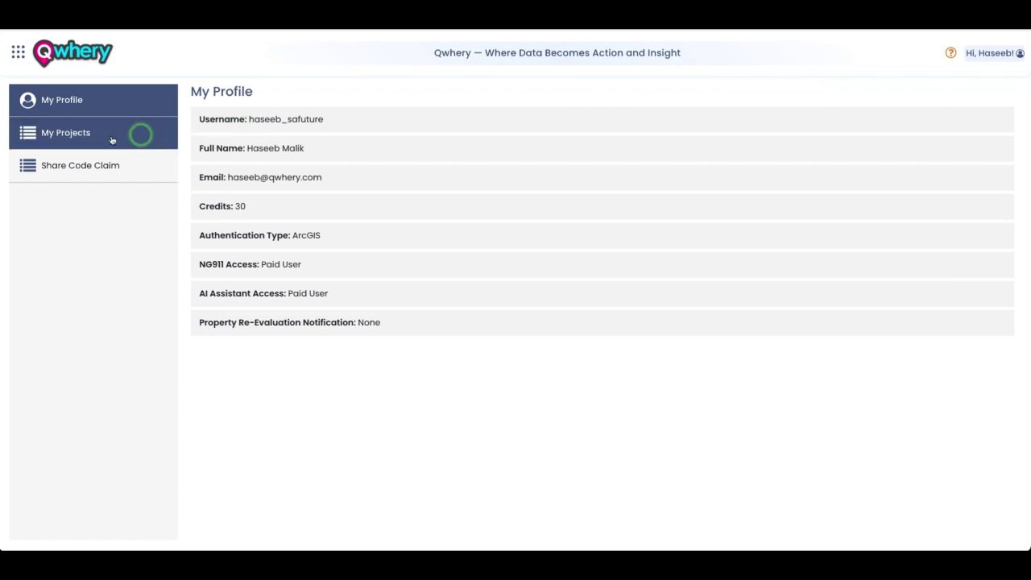
# Step: Open the My Projects list from the profile page
pyautogui.click(105, 134)
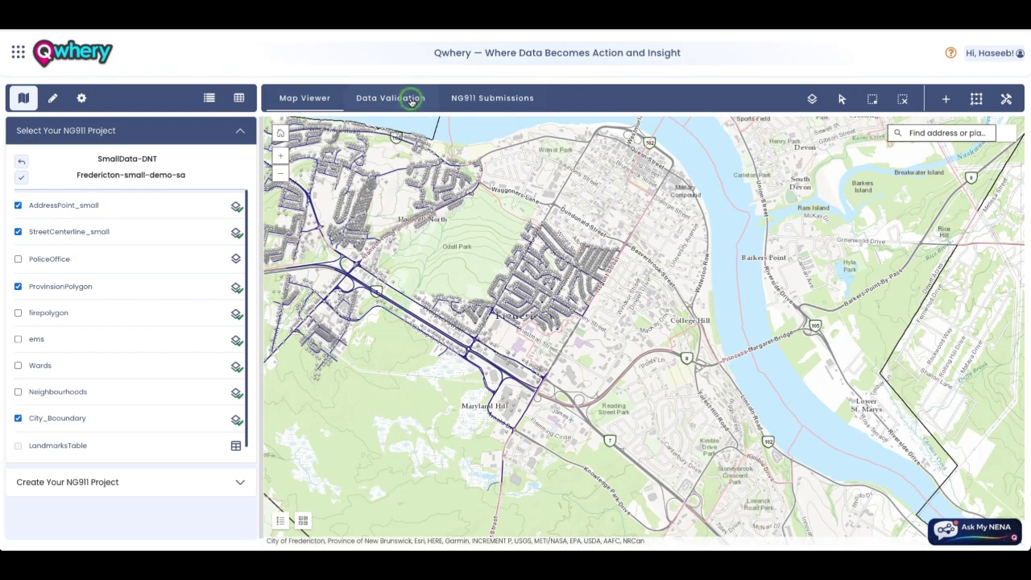
# Step: Create an AddressPoint_small feature placed beside the south-west highway, auto-filling agency ID, dates, NGUID and Country CA
pyautogui.click(947, 98)
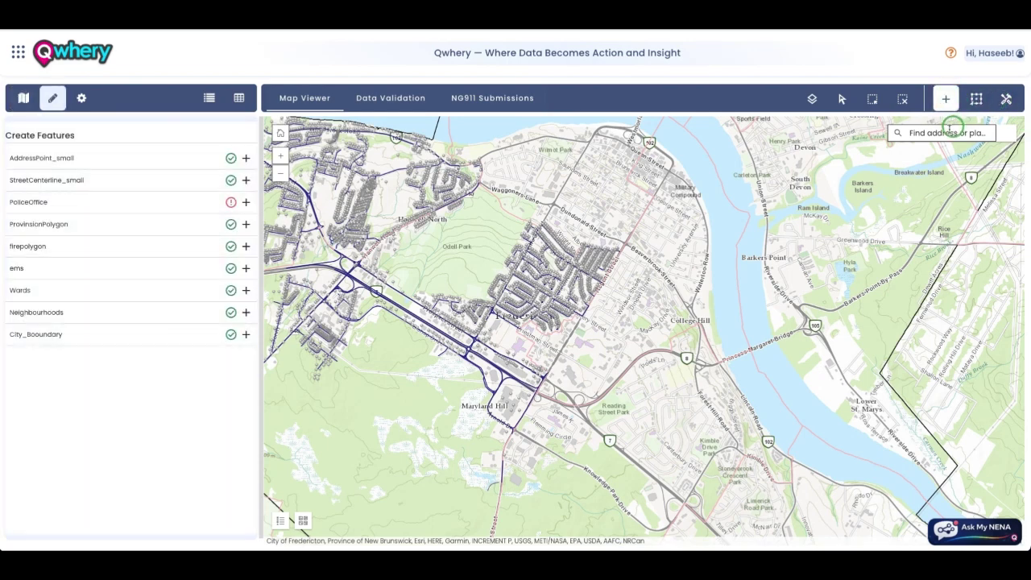
pyautogui.click(246, 158)
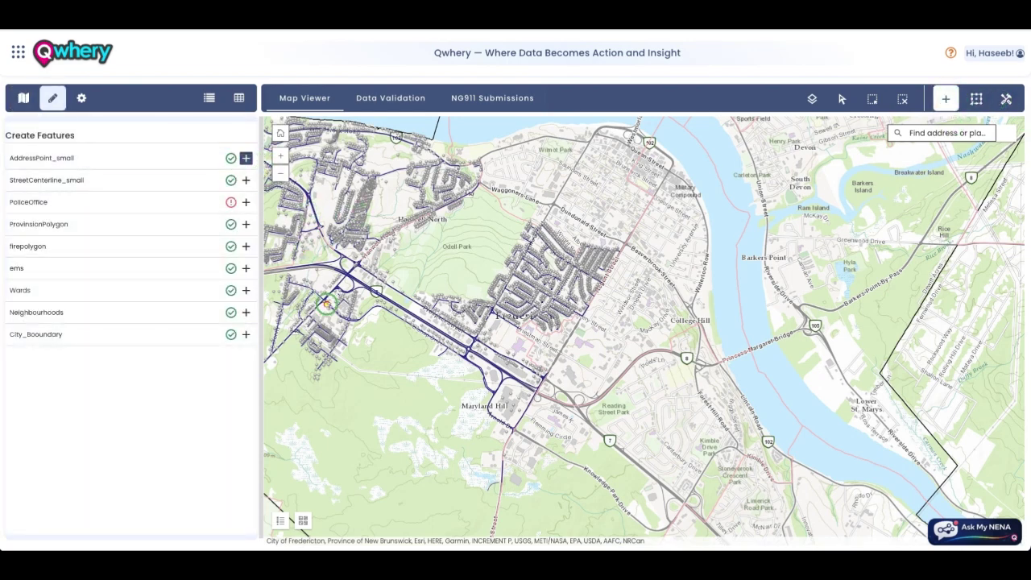
pyautogui.scroll(-5, 325, 312)
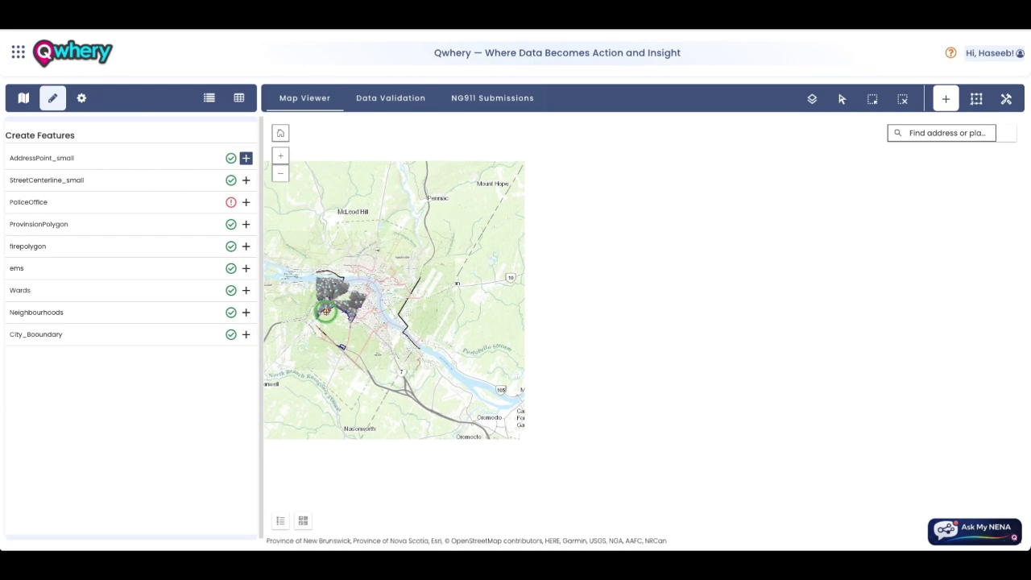
pyautogui.scroll(4, 325, 312)
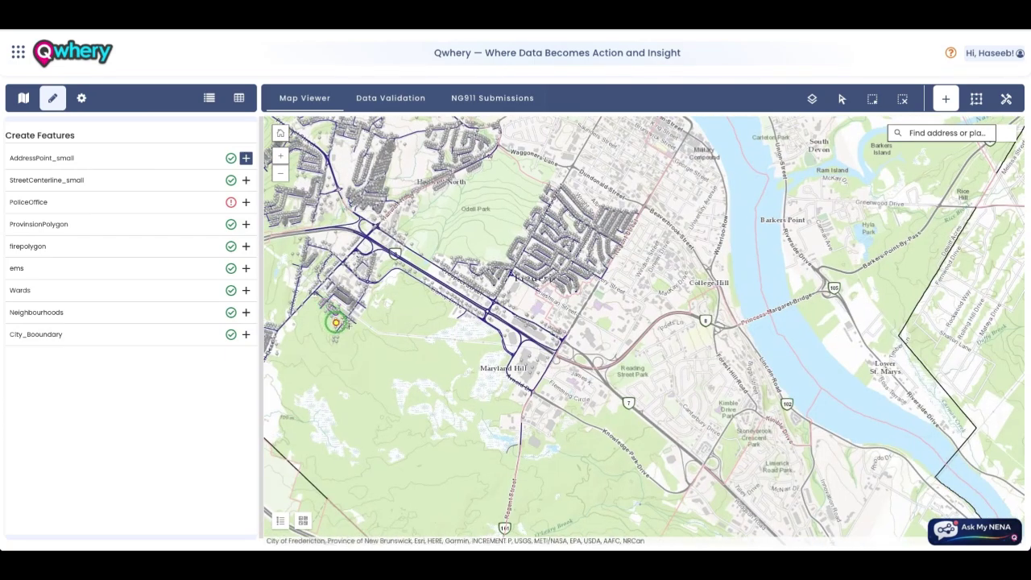
pyautogui.scroll(-3, 380, 478)
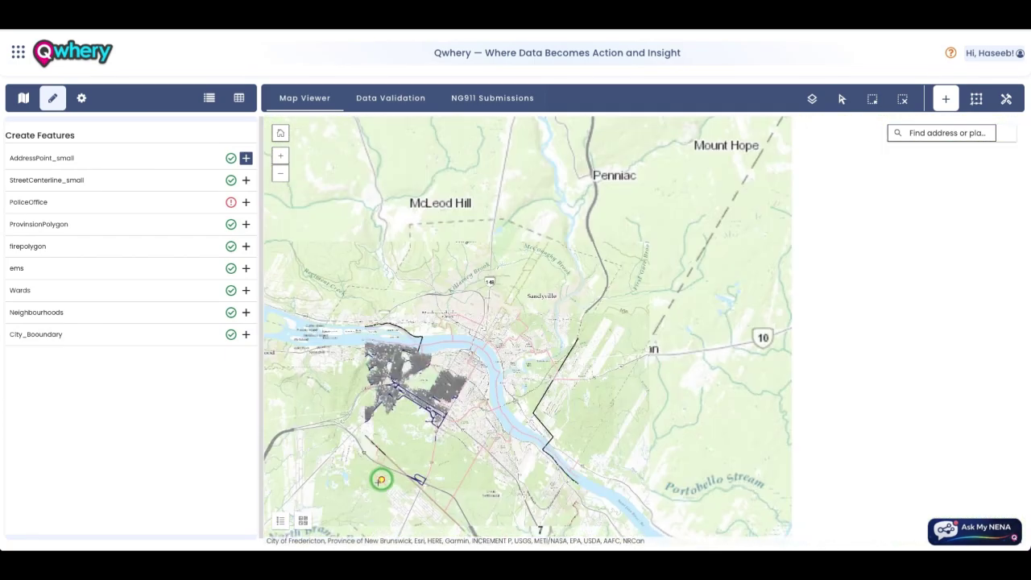
pyautogui.scroll(5, 384, 456)
pyautogui.scroll(2, 423, 403)
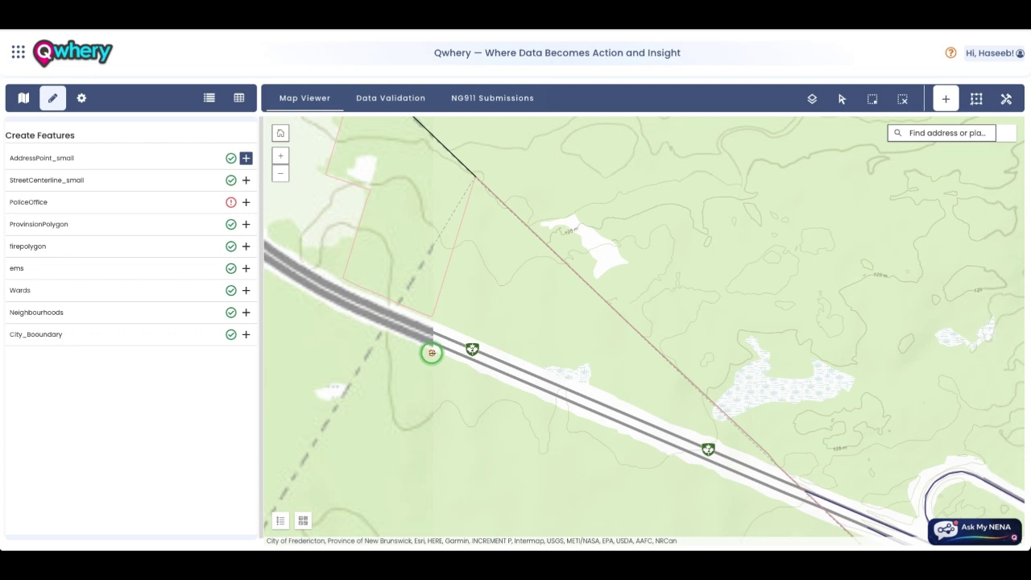
pyautogui.click(431, 355)
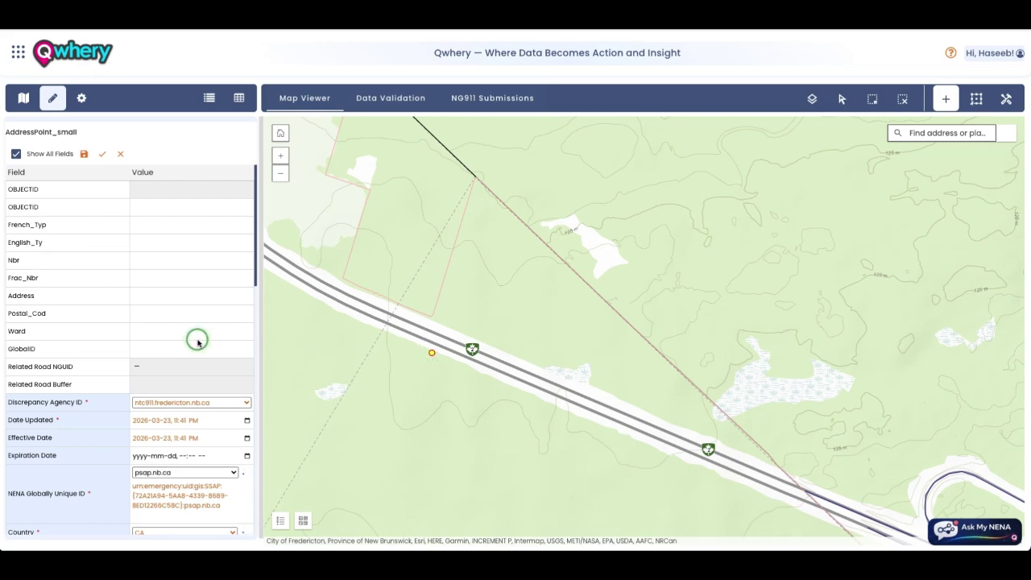
# Step: Review the attribute form and save the point, raising AddCode/AddDataURI and outside-PSAP-boundary warnings
pyautogui.scroll(-5, 197, 347)
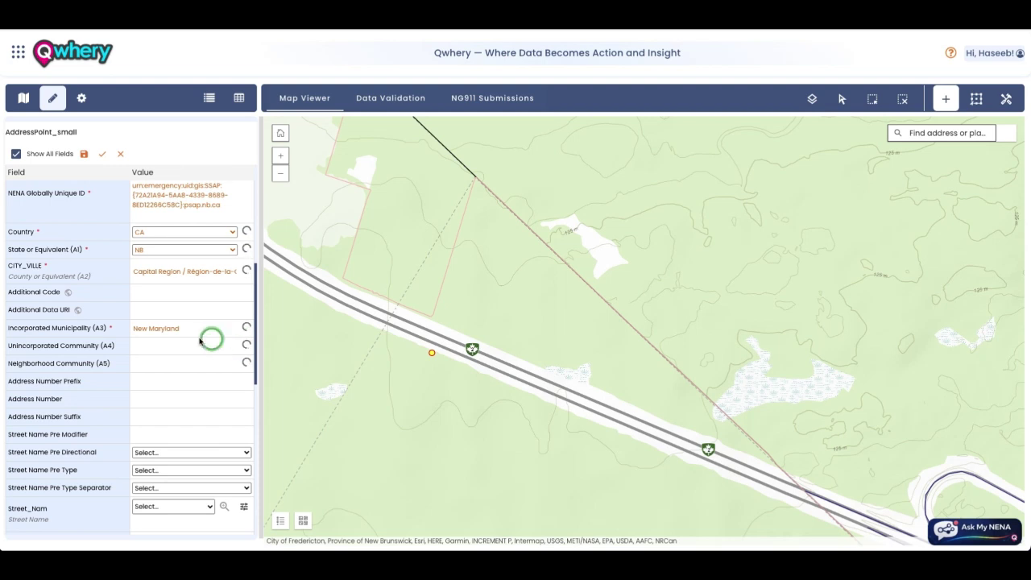
pyautogui.scroll(5, 208, 338)
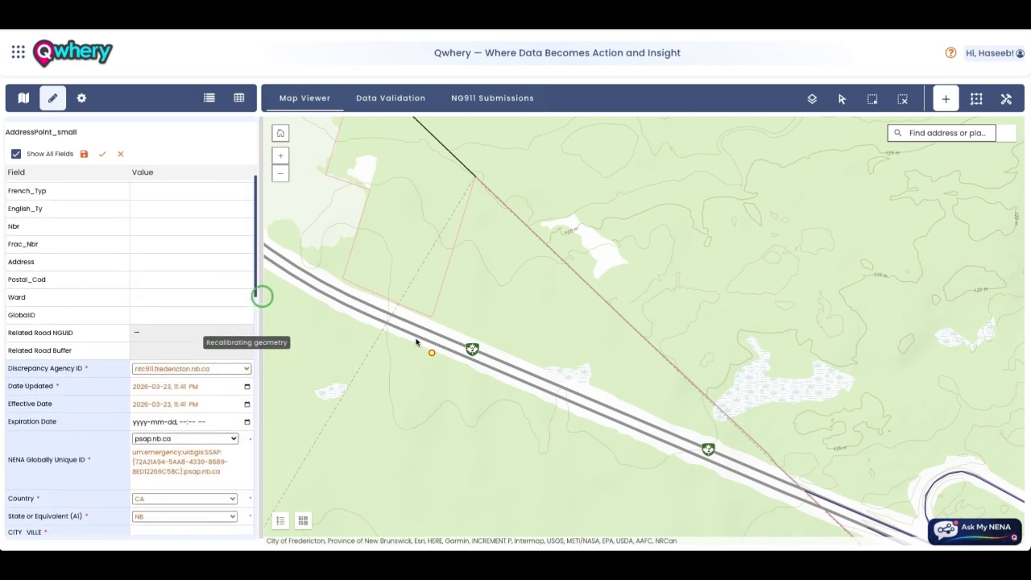
pyautogui.scroll(2, 196, 302)
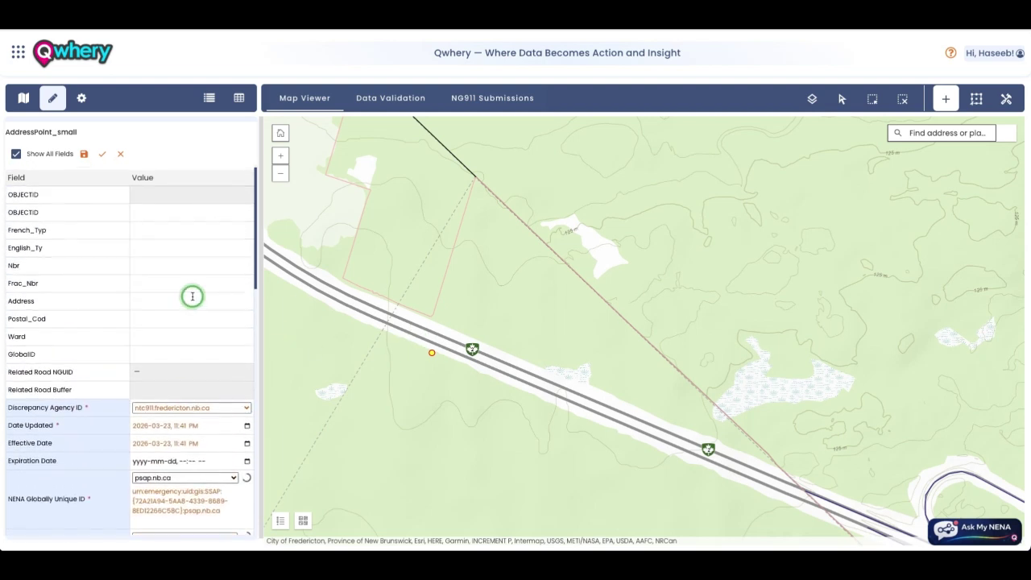
pyautogui.click(105, 159)
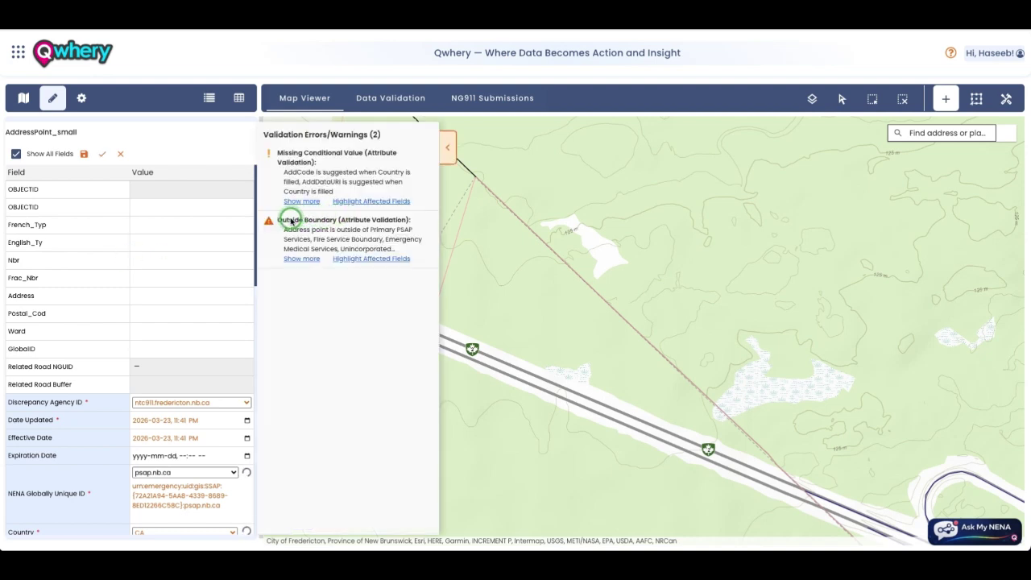
# Step: Highlight the Outside Boundary warning text, then collapse the warnings panel to reveal the map
pyautogui.moveTo(283, 220); pyautogui.dragTo(379, 235)
pyautogui.click(360, 240)
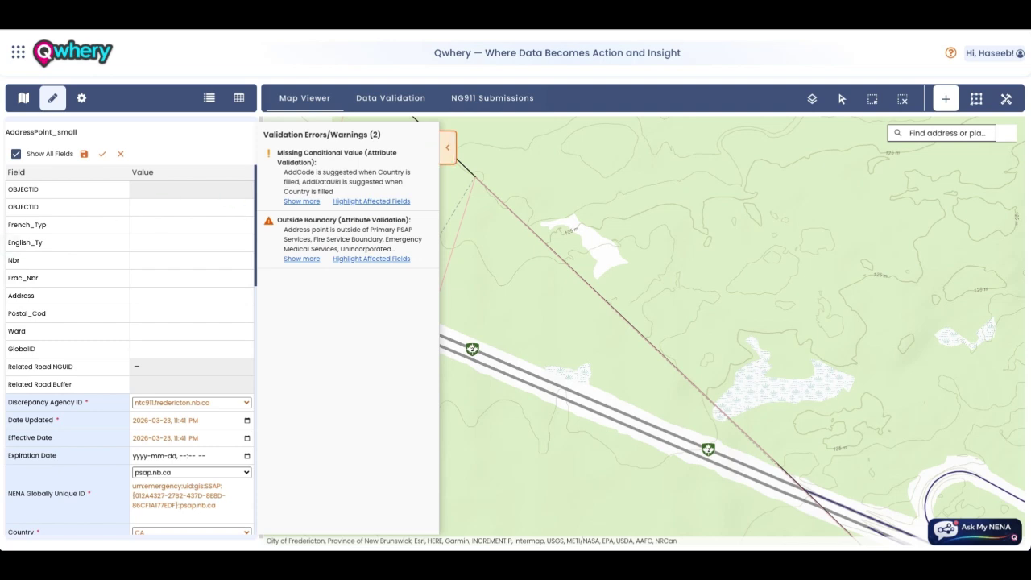
pyautogui.click(447, 149)
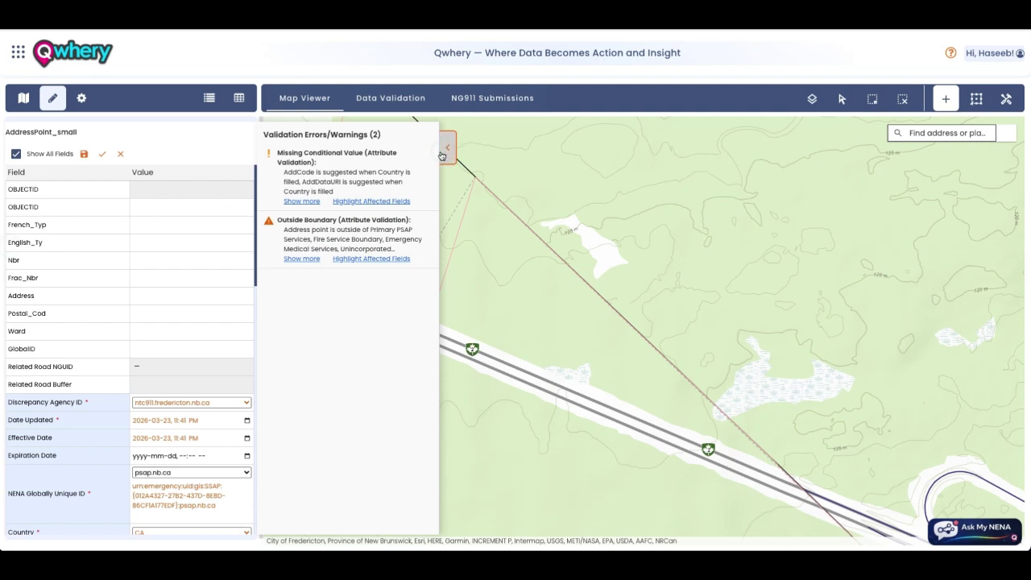